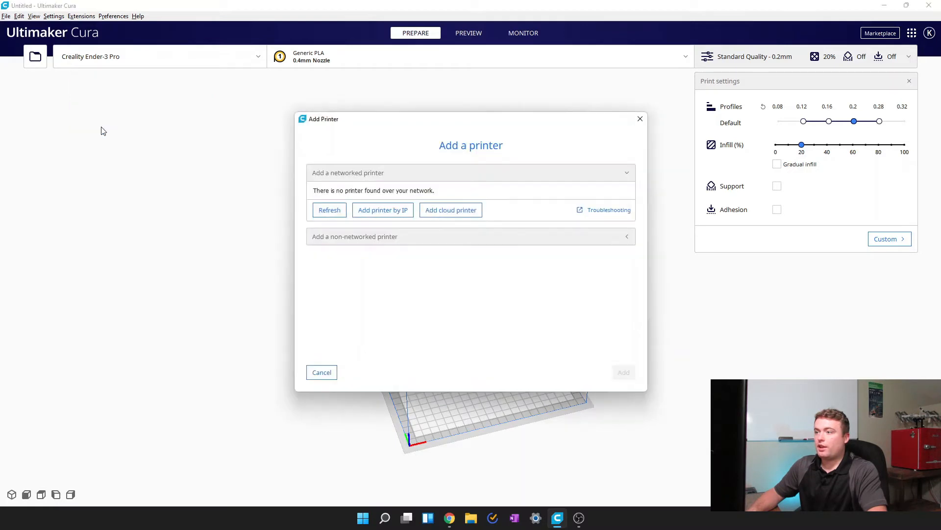
Step: Add a non-networked Creality Ender-3 Pro from the Creality3D printers, keeping the suggested printer name
left_click(427, 238)
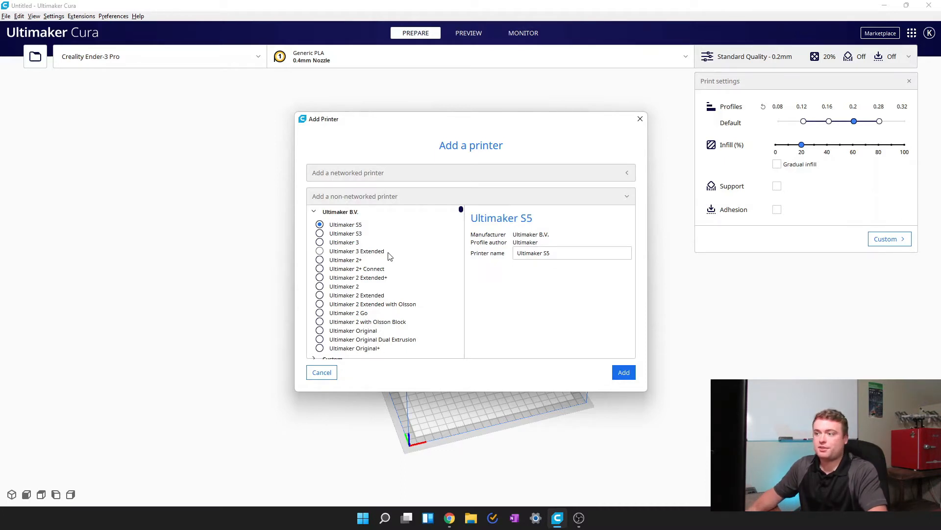
scroll(343, 294, "down", 5)
left_click(326, 308)
scroll(347, 302, "down", 3)
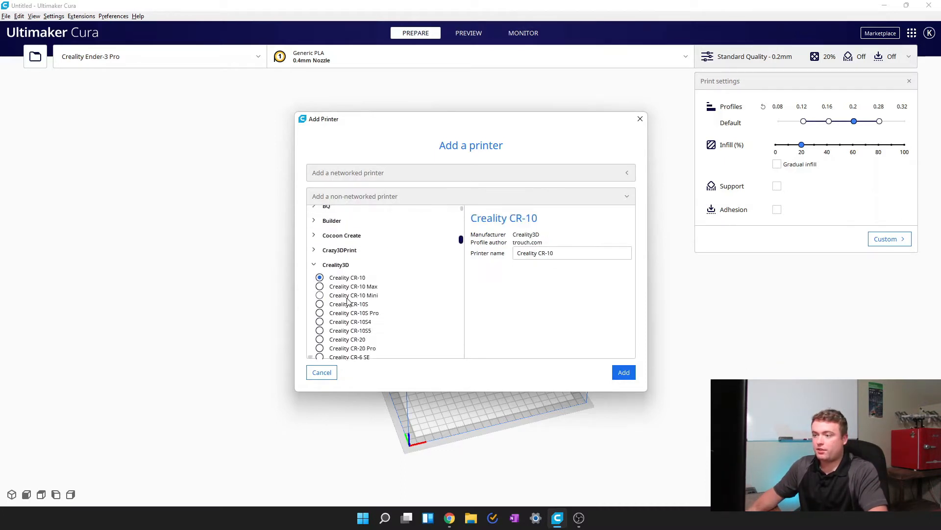
scroll(347, 301, "down", 3)
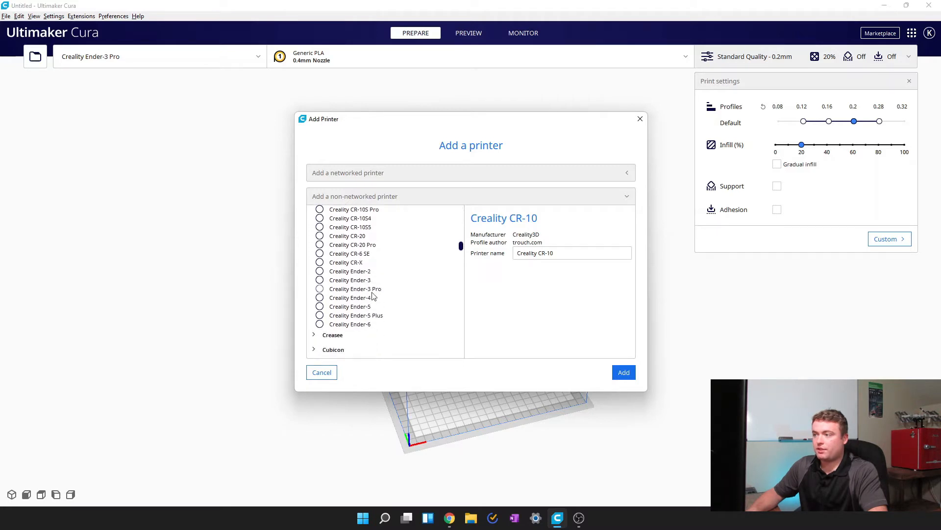
left_click(368, 289)
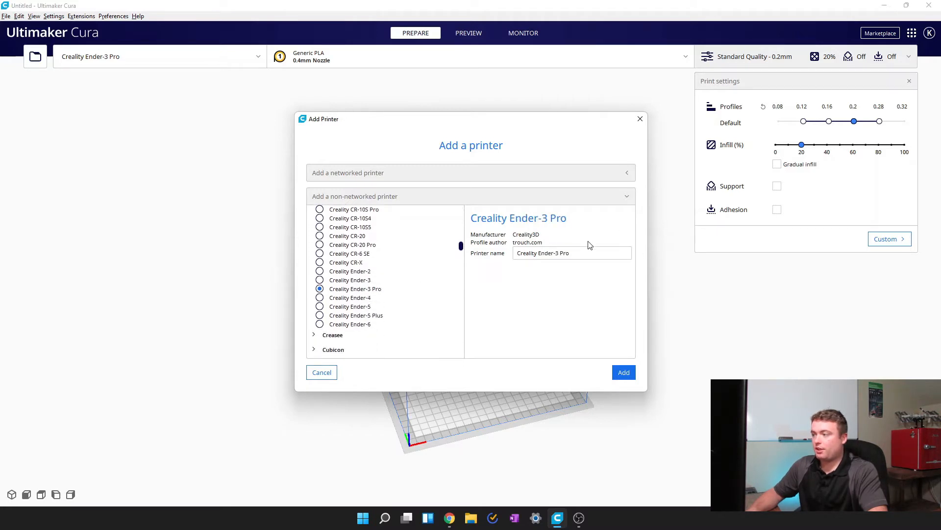
left_click(582, 252)
left_click(622, 372)
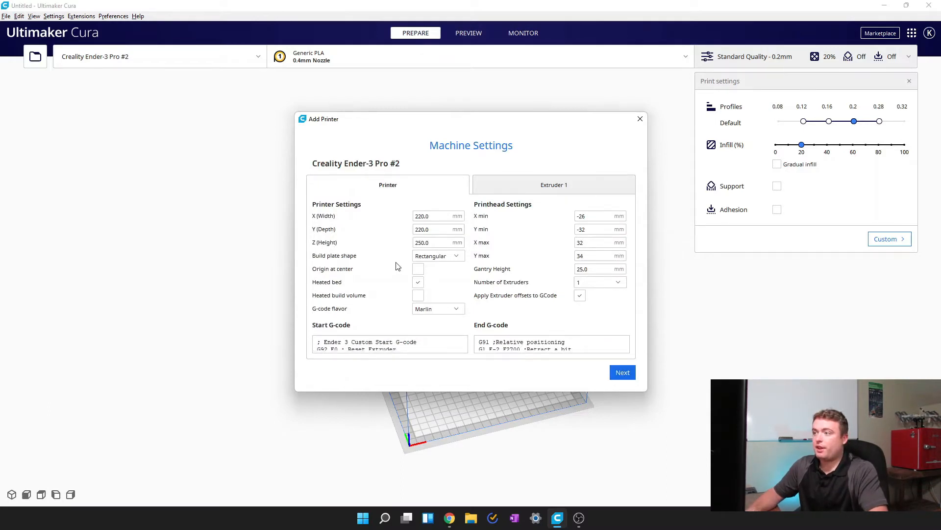
Step: Review the new printer's Extruder 1 settings and finish adding it with the default machine settings
left_click(523, 191)
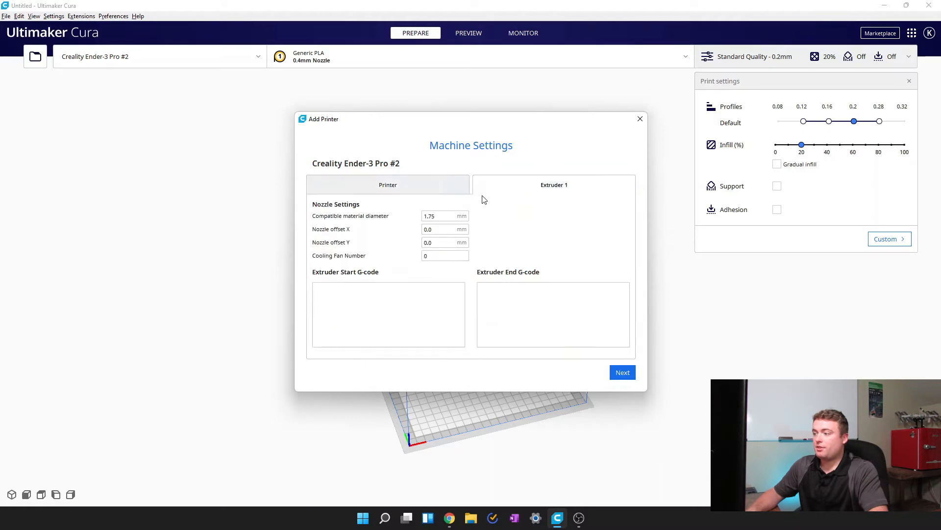
left_click(432, 190)
left_click(623, 373)
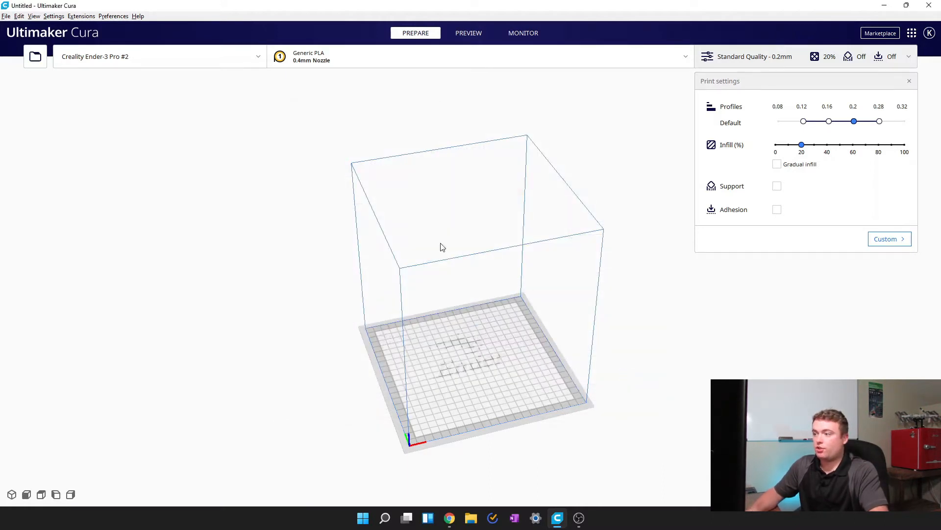
Step: Choose Creality Ender-3 Pro #2 from the preset printers as the active printer
right_click_drag(542, 296, 575, 298)
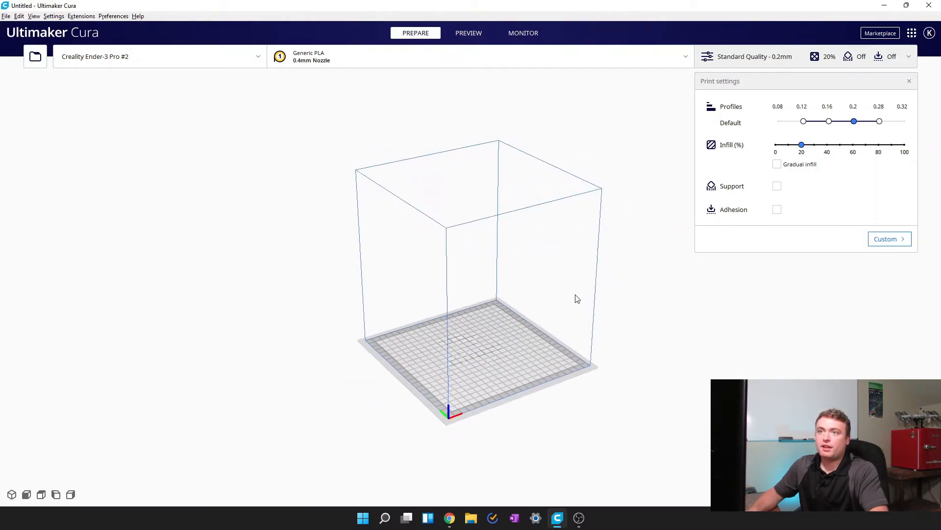
left_click(166, 60)
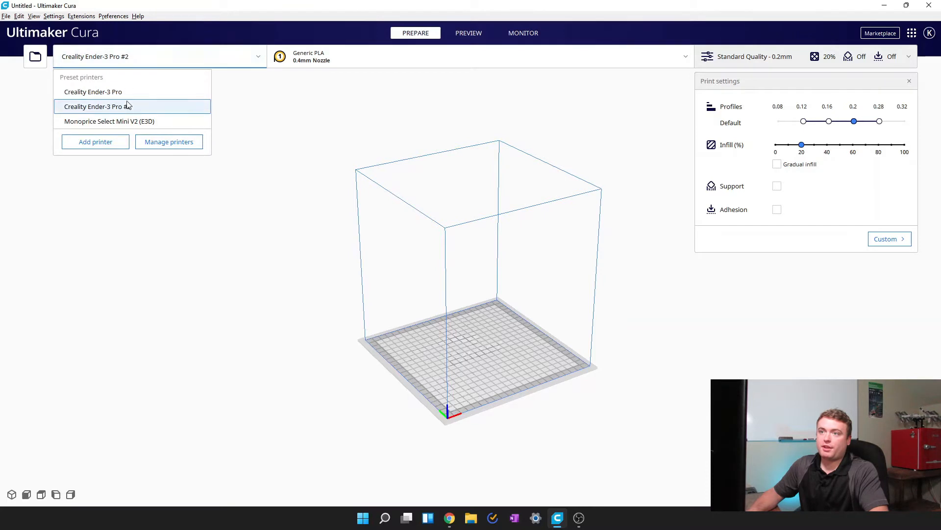
left_click(97, 106)
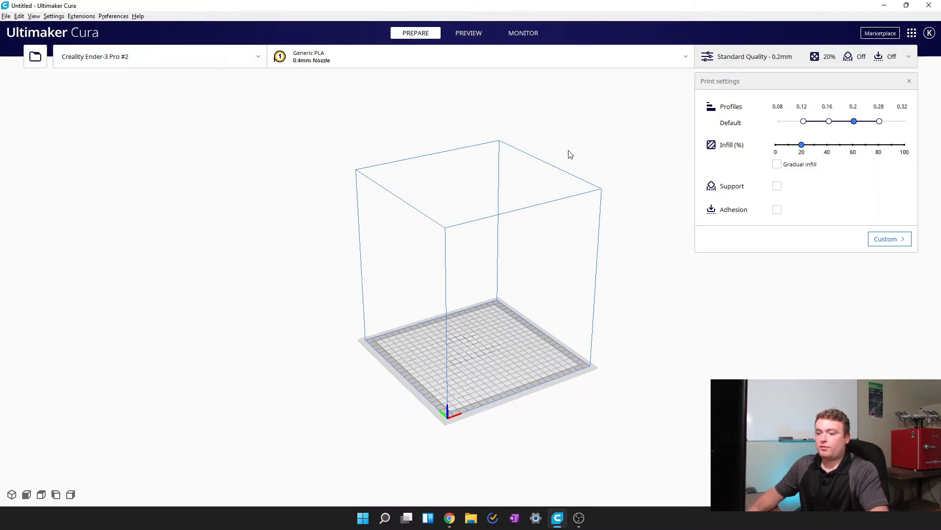
right_click_drag(567, 151, 526, 161)
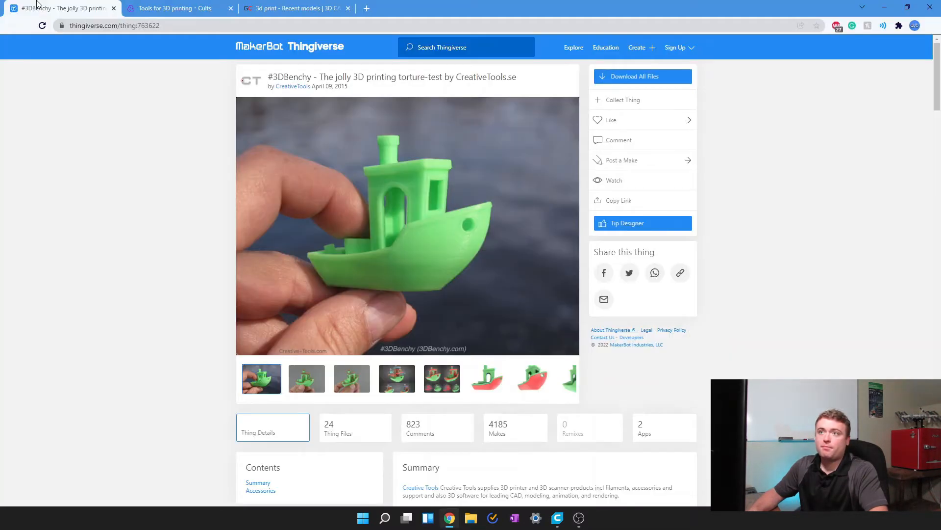
Step: Look over the Cults and GrabCAD model libraries and return to the 3DBenchy page on Thingiverse
left_click(174, 7)
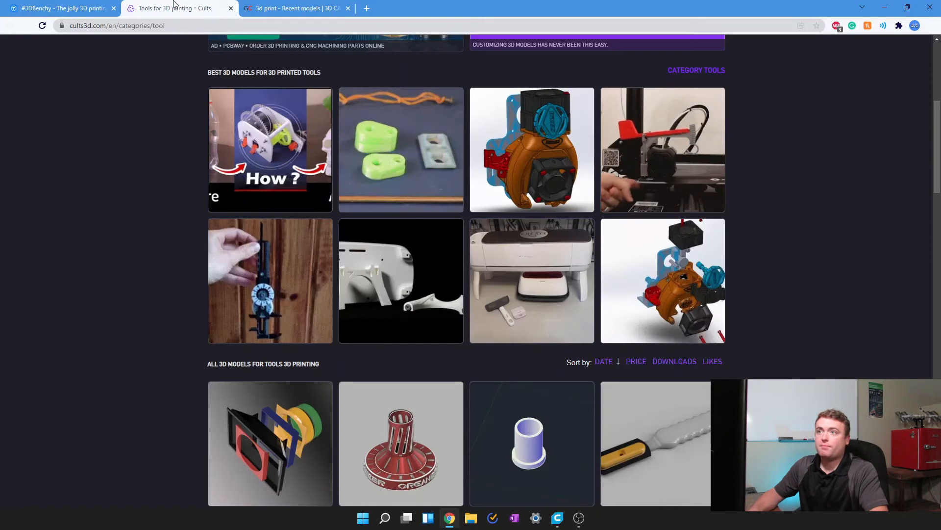
left_click(272, 5)
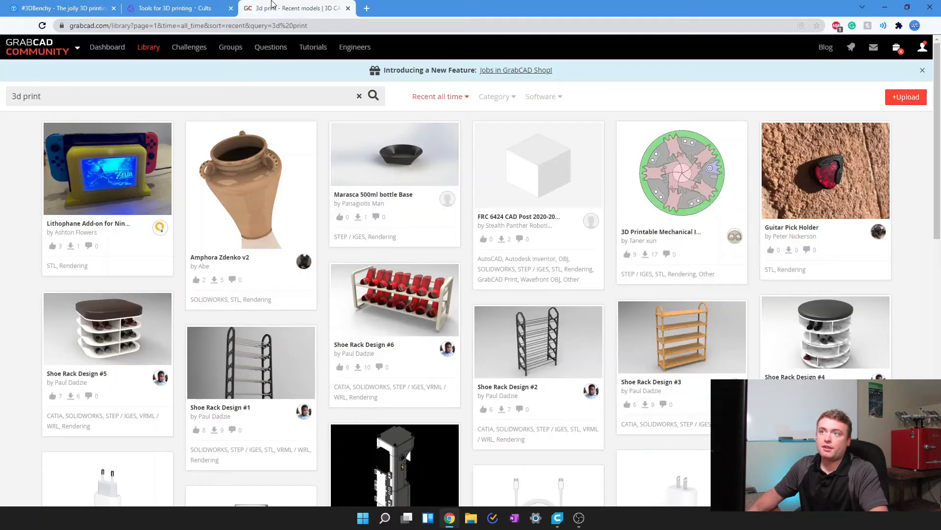
left_click(196, 10)
left_click(73, 5)
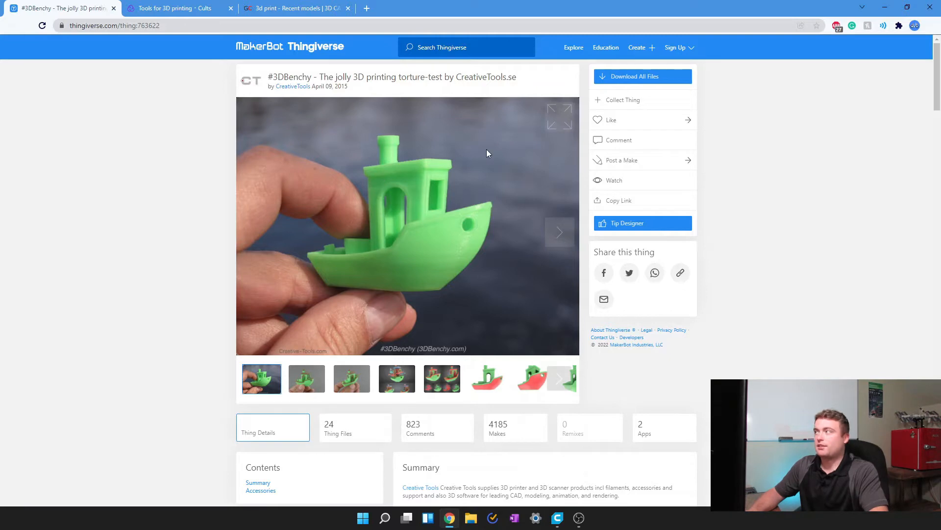
Step: Download 3DBenchy.stl from the Thingiverse thing files and load it onto the build plate in Ultimaker Cura
left_click(609, 78)
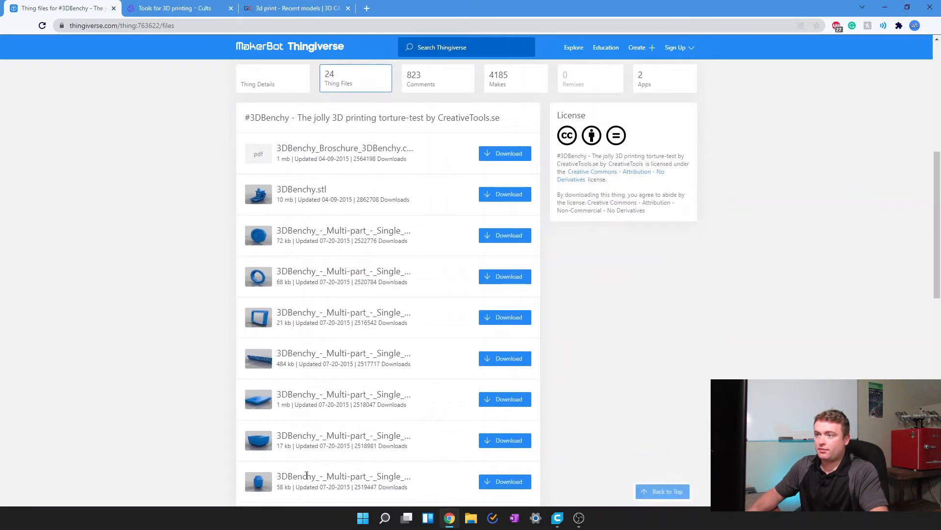
left_click(505, 194)
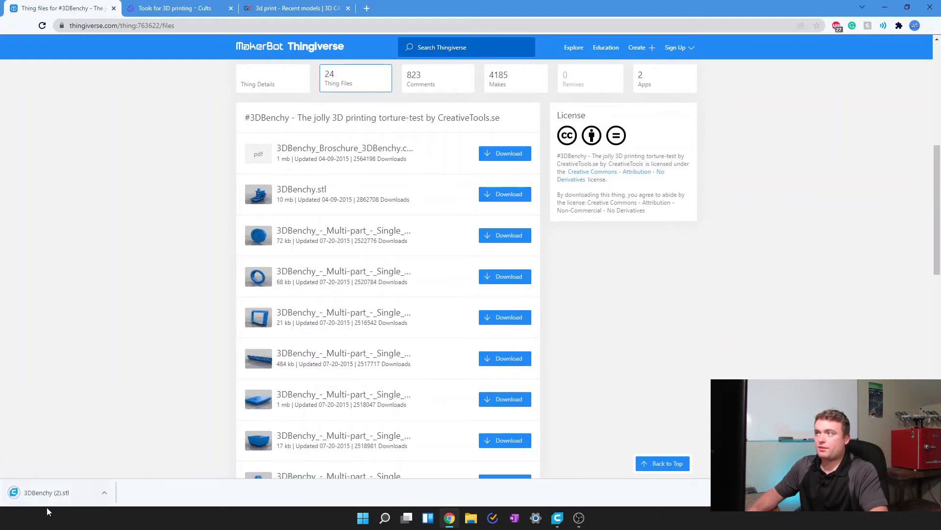
left_click_drag(440, 10, 611, 78)
left_click_drag(439, 421, 328, 317)
left_click(783, 71)
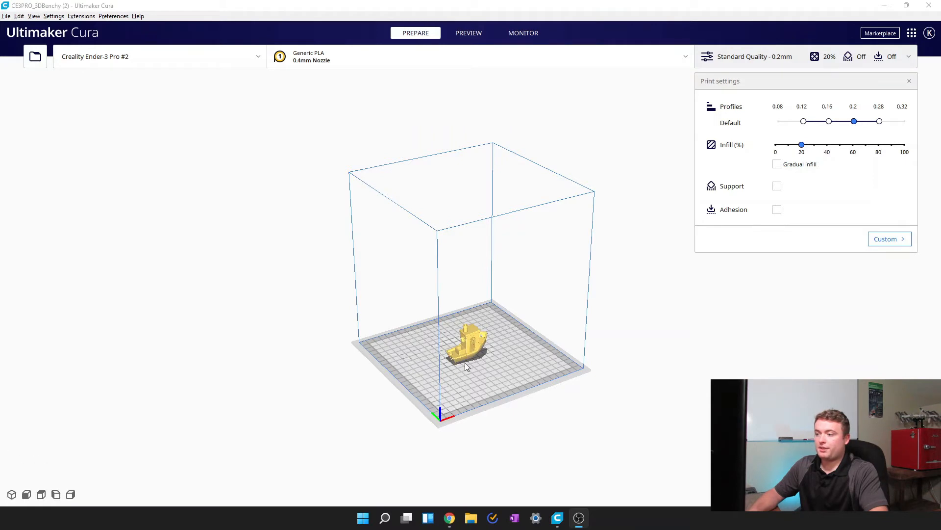
Step: Select the 3DBenchy model and move it slightly across the build plate
scroll(465, 363, "up", 5)
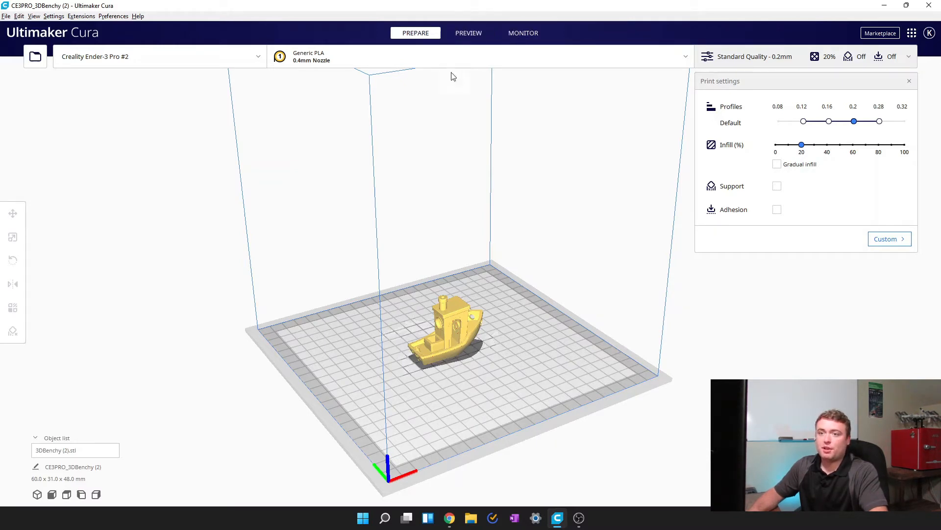
left_click(449, 316)
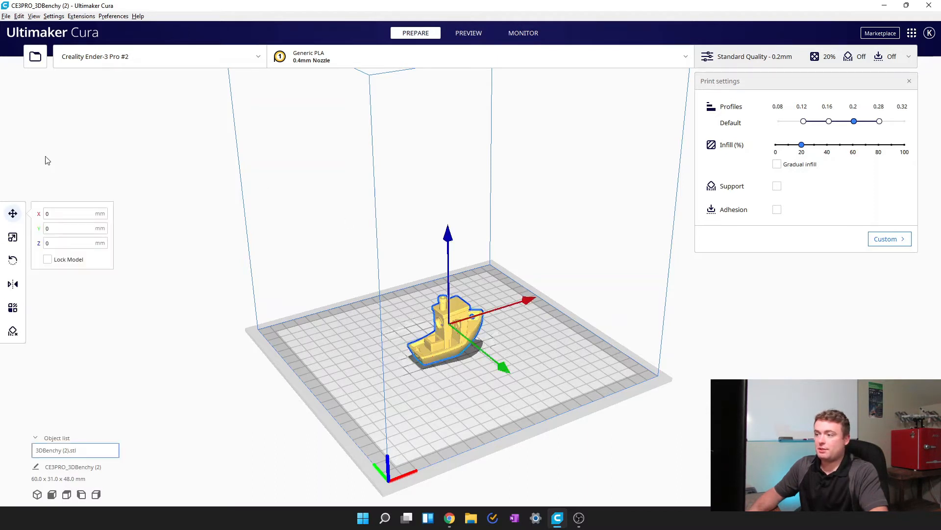
mouse_move(452, 342)
left_mouse_down()
mouse_move(452, 366)
mouse_move(450, 333)
mouse_move(488, 357)
mouse_move(452, 334)
left_mouse_up()
Step: Scale the 3DBenchy model uniformly to 200%
left_click(13, 237)
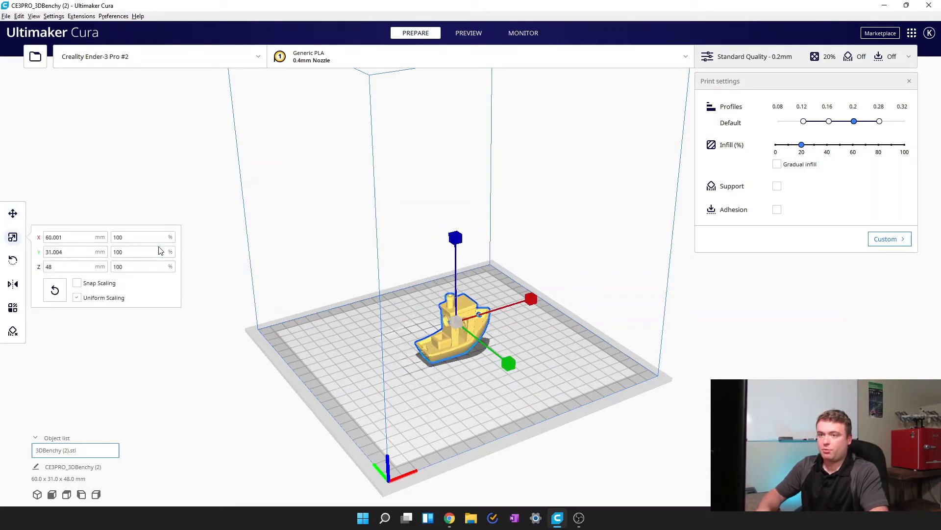
double_click(139, 236)
type("1")
key("BackSpace")
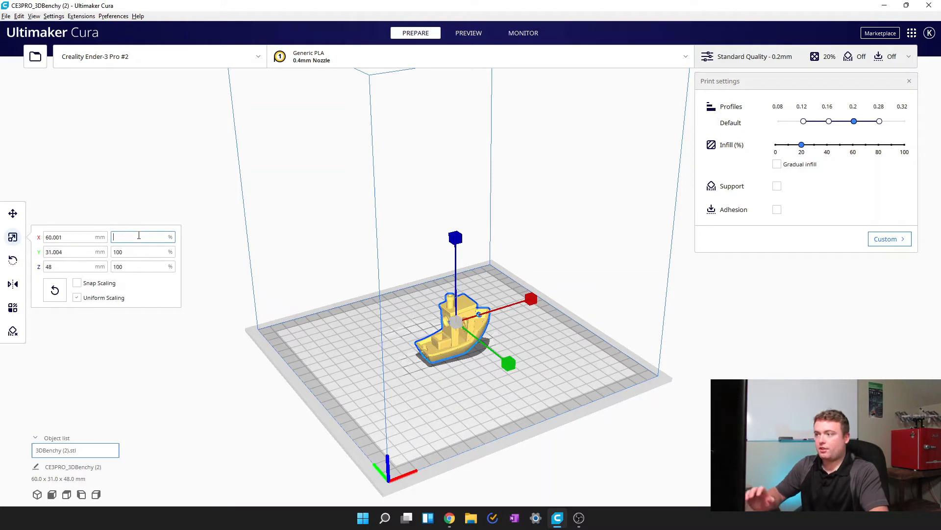
type("200")
key("Return")
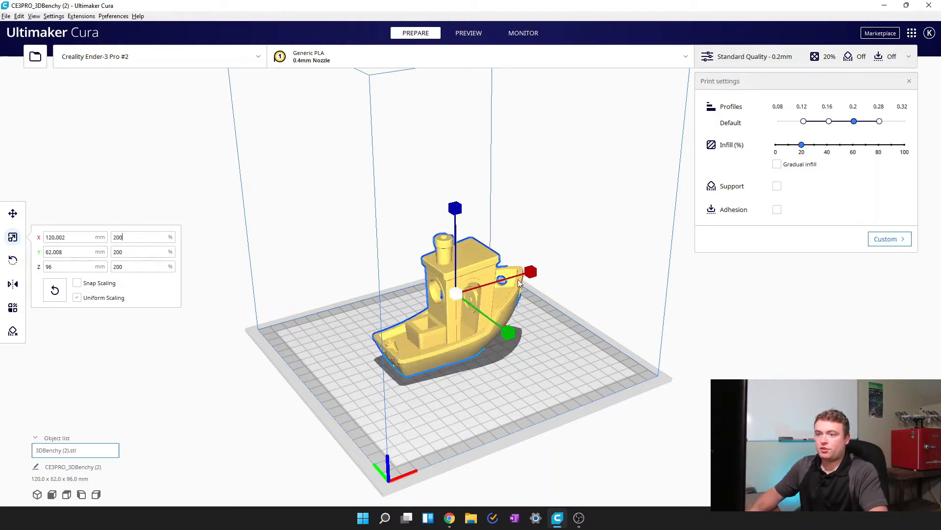
Step: Set the 3DBenchy model's uniform scale back to 100%
left_click_drag(128, 237, 104, 242)
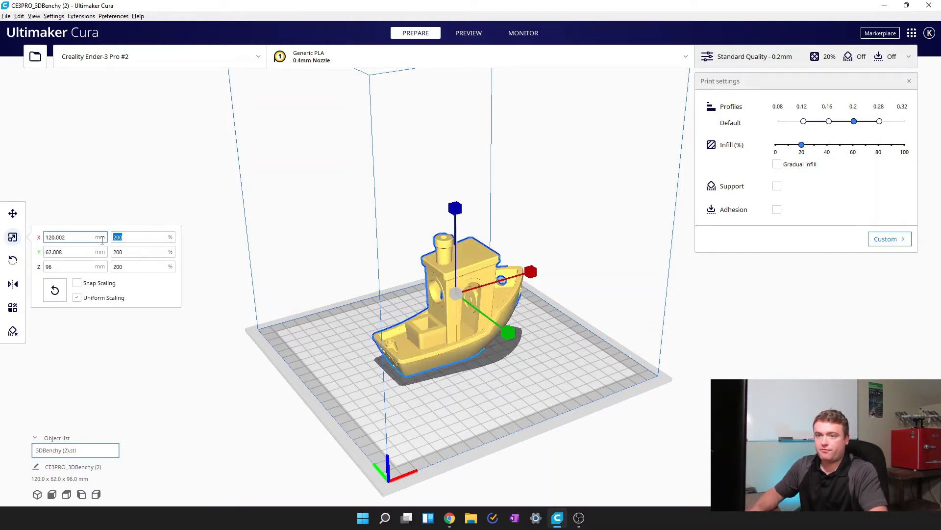
type("100")
key("Return")
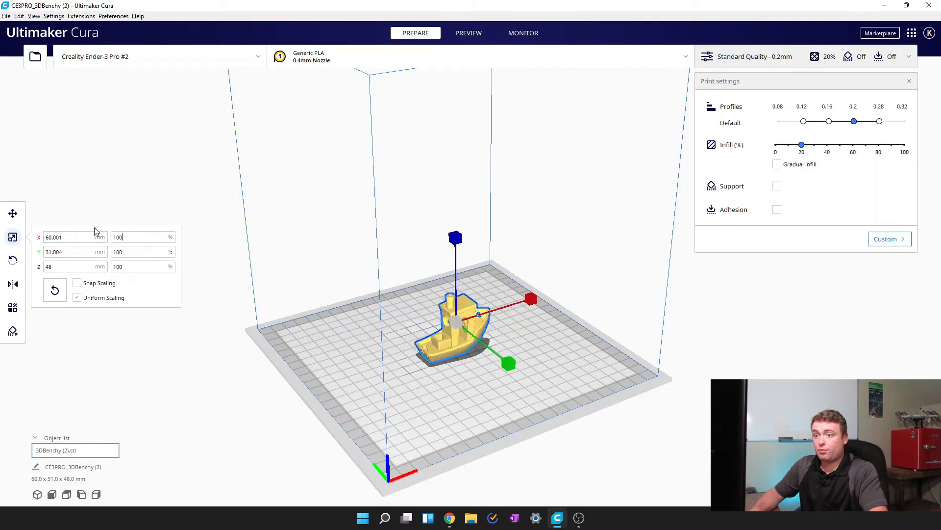
Step: Try rotating the 3DBenchy model about its X axis with the Rotate tool and deselect it
left_click(12, 262)
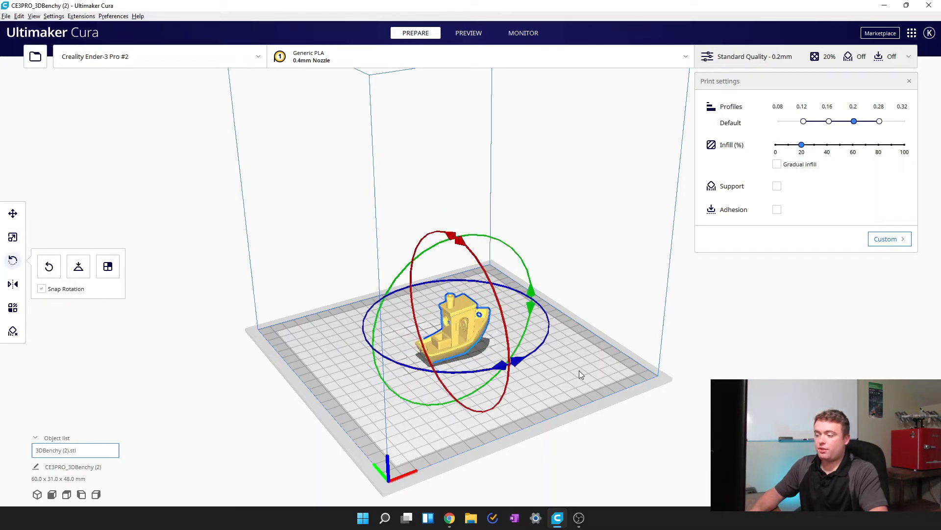
middle_click_drag(579, 371, 560, 392)
right_click_drag(569, 384, 357, 386)
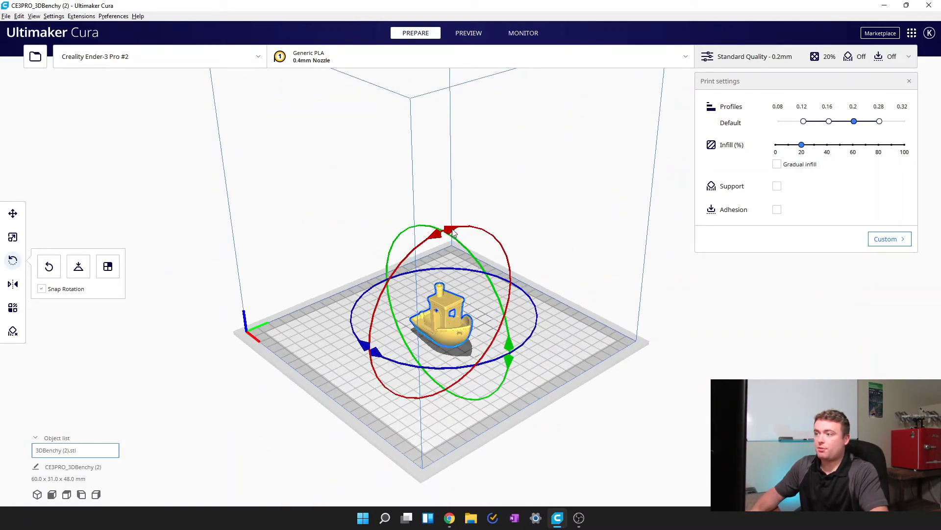
left_click_drag(464, 233, 507, 238)
left_click(501, 213)
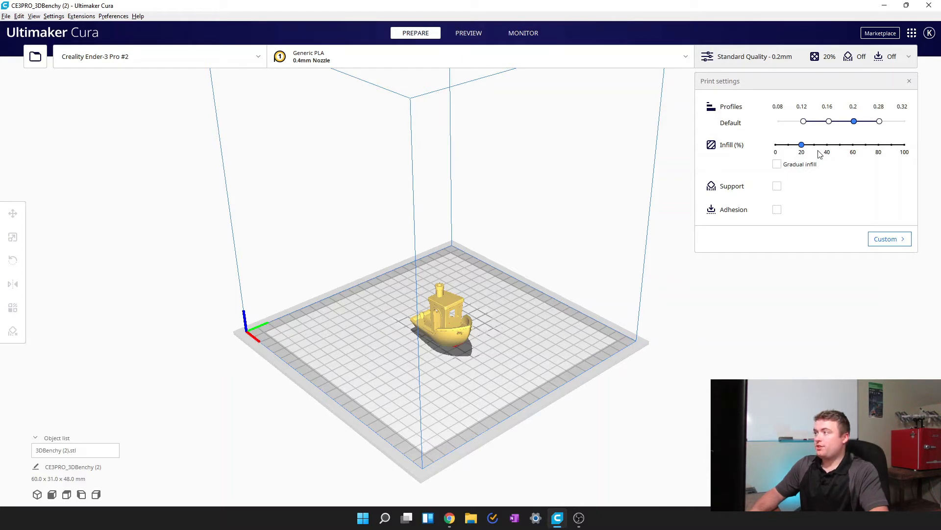
Step: Try the 0.12 mm layer height profile and switch the print profile to 0.28 mm, Low Quality
left_click(805, 123)
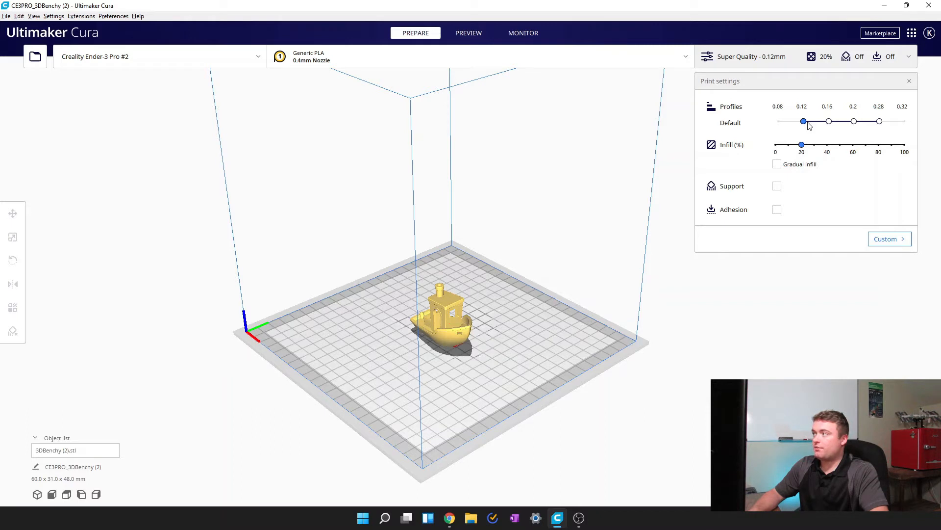
left_click(879, 123)
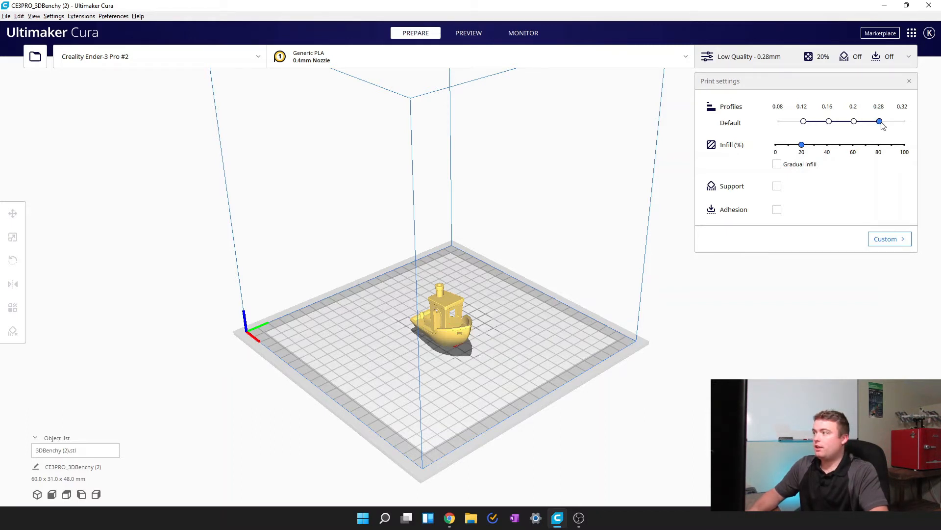
Step: Try infill densities of 0%, 100% and 20%, and set the infill to 50%
left_click(777, 145)
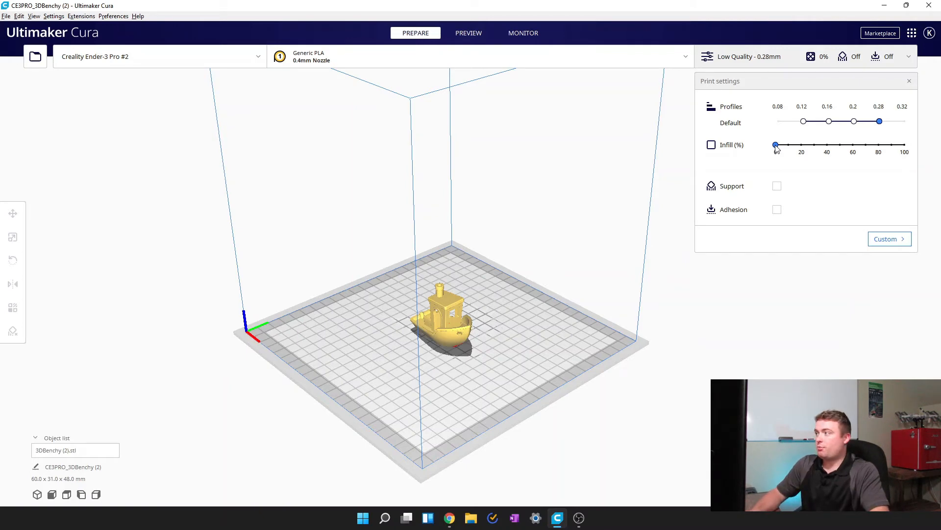
left_click_drag(776, 146, 908, 149)
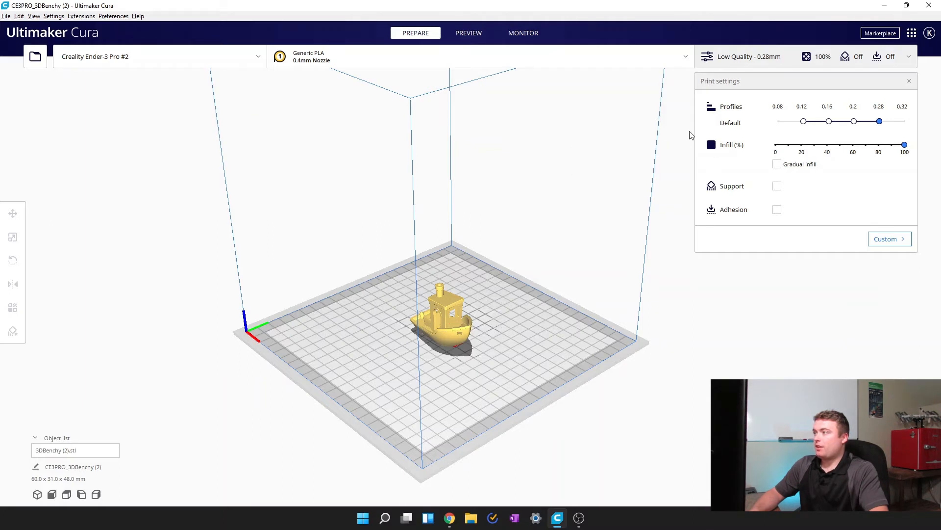
left_click(802, 146)
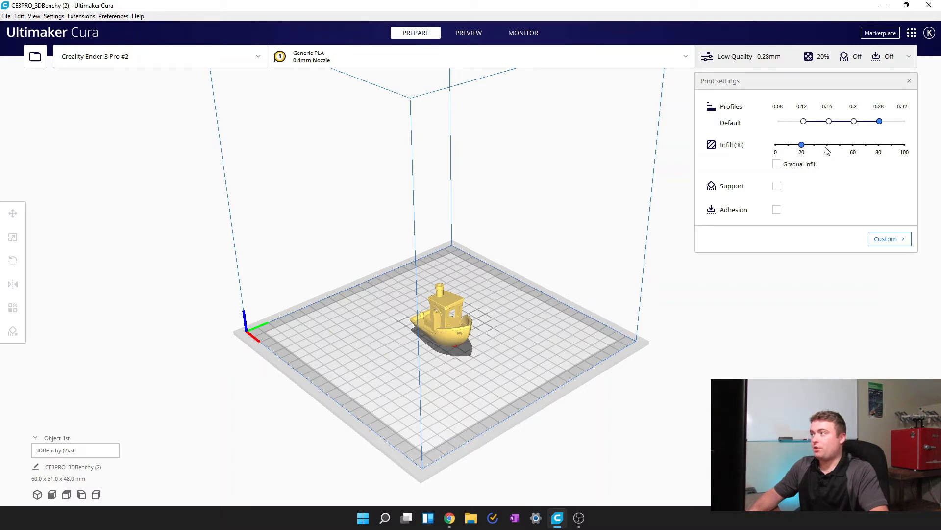
mouse_move(828, 145)
left_mouse_down()
mouse_move(851, 145)
mouse_move(840, 146)
left_mouse_up()
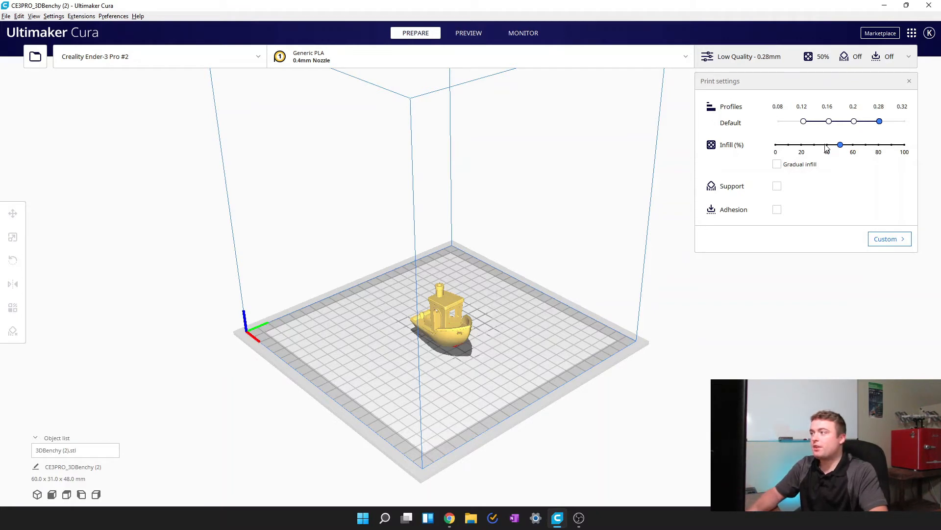
left_click(778, 165)
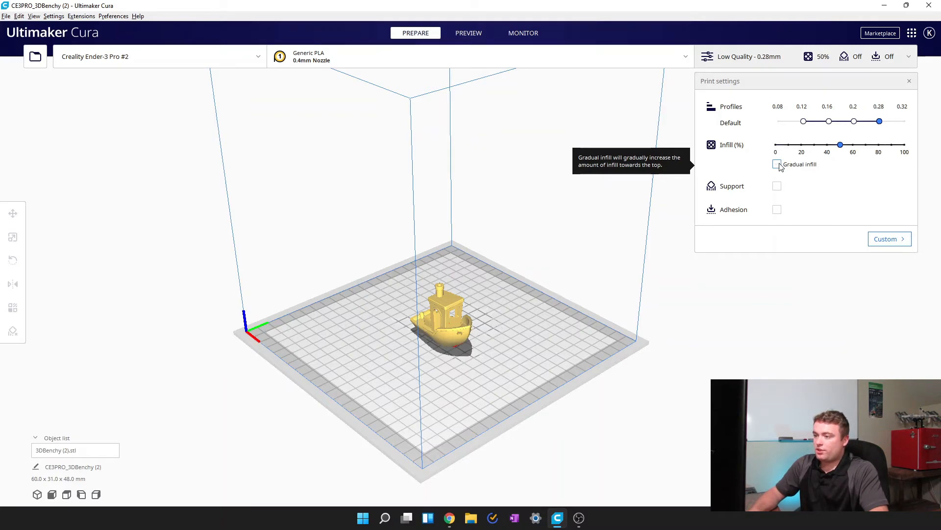
scroll(436, 364, "up", 3)
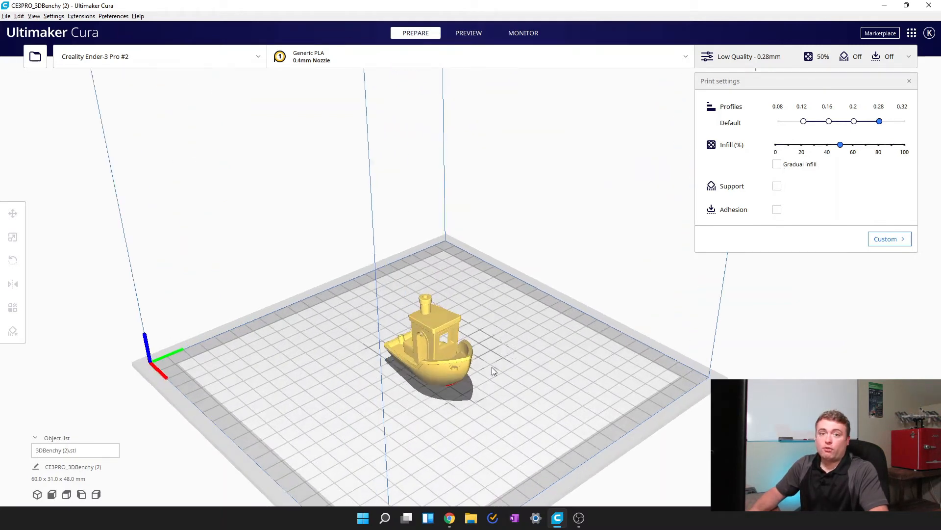
Step: Try enabling support generation for the 3DBenchy model and switch it back off
middle_click_drag(492, 367, 486, 310)
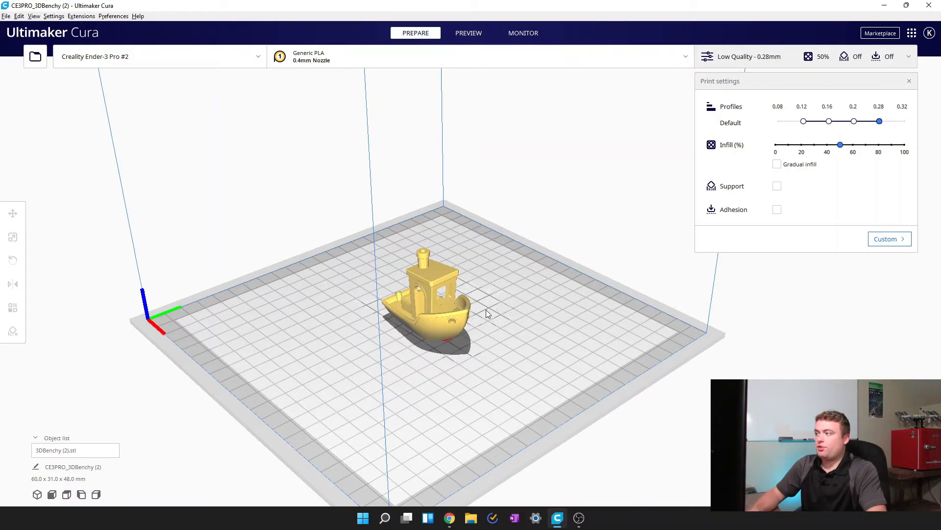
left_click(778, 188)
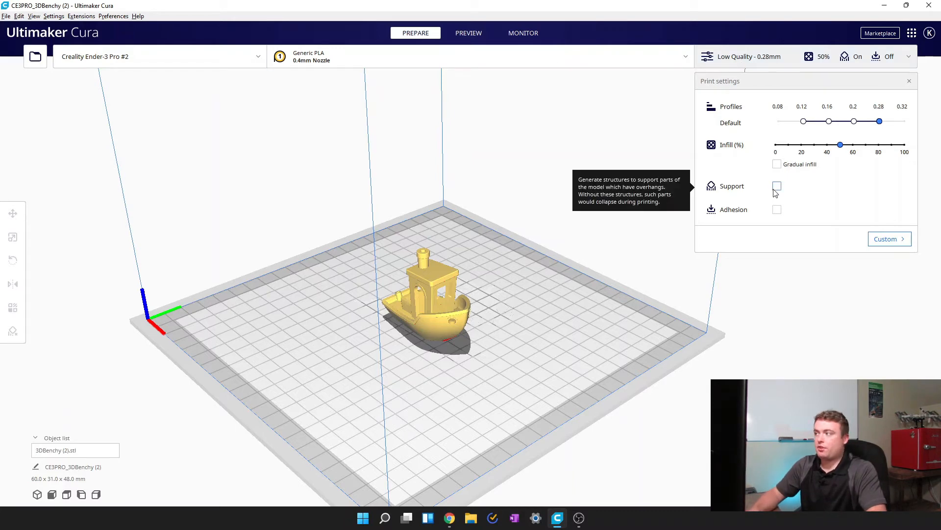
left_click(778, 187)
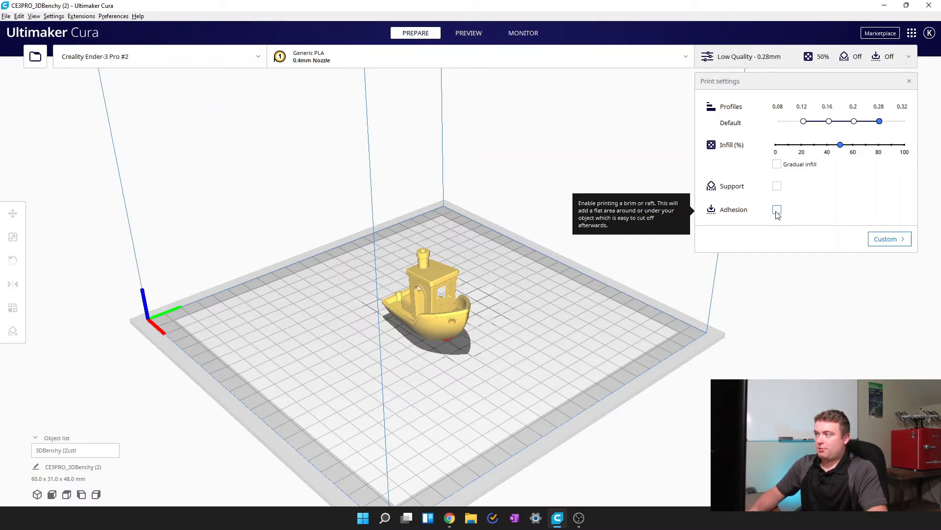
Step: Switch the print profile to 0.12 mm, Super Quality, set the infill to 20%, and slice the model
left_click(803, 121)
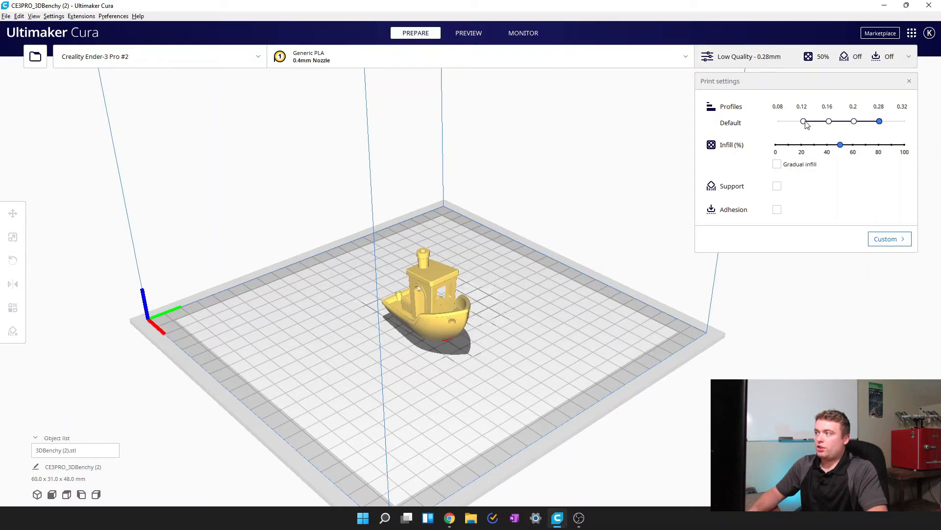
left_click(804, 147)
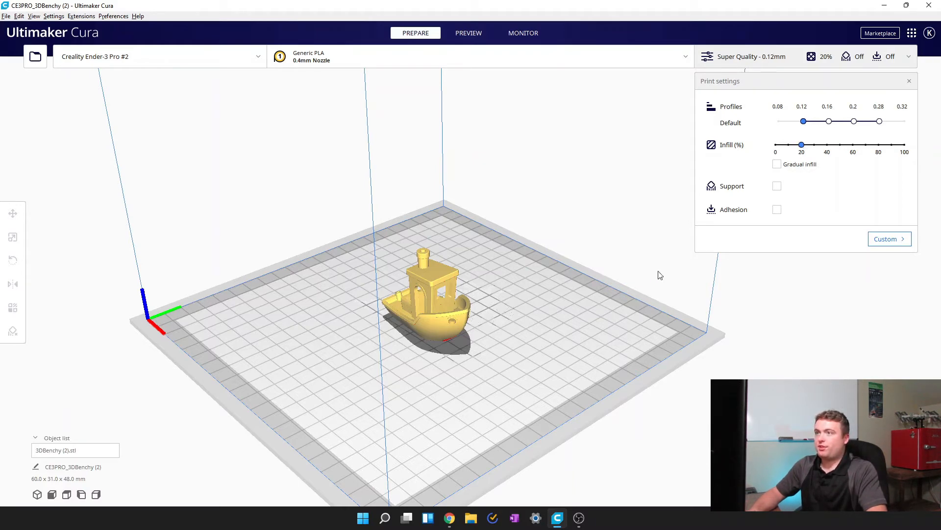
left_click(552, 60)
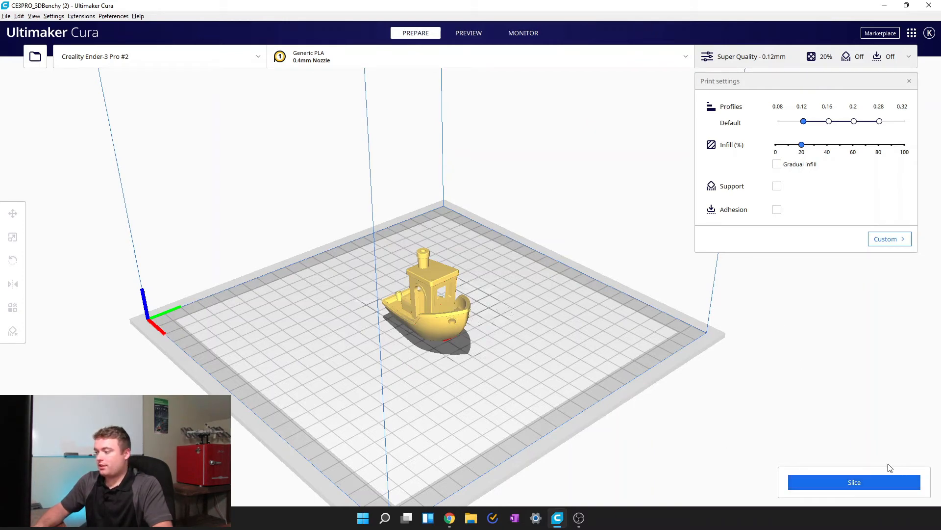
left_click(864, 484)
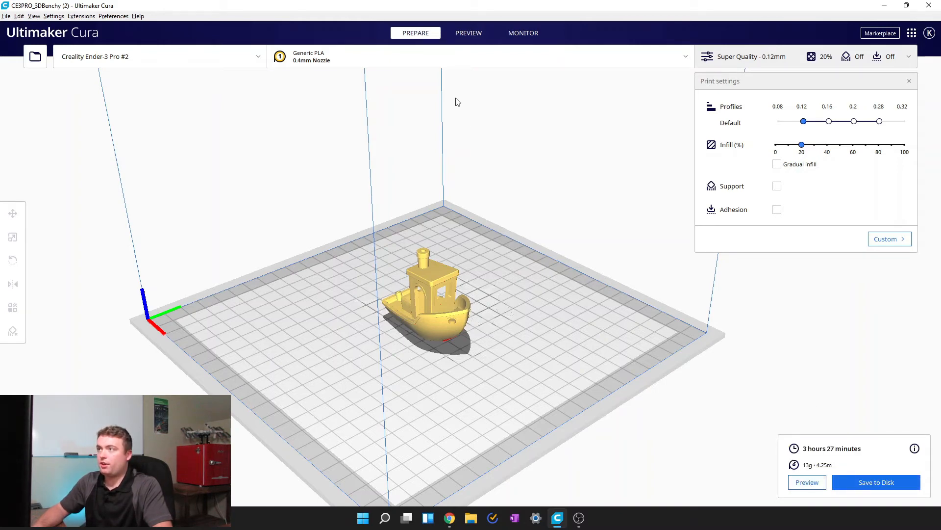
Step: Preview the sliced 3DBenchy and lower the visible layer range to layer 30
left_click(457, 33)
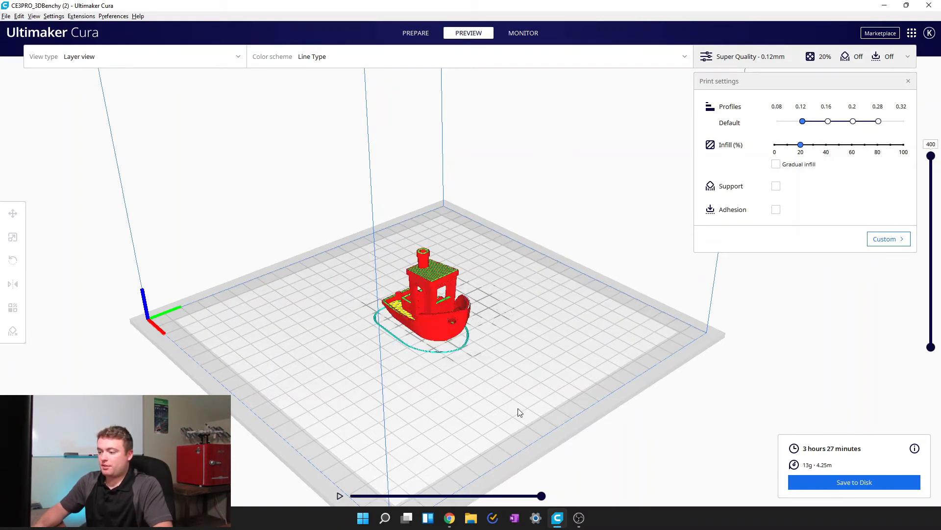
left_click_drag(541, 497, 578, 523)
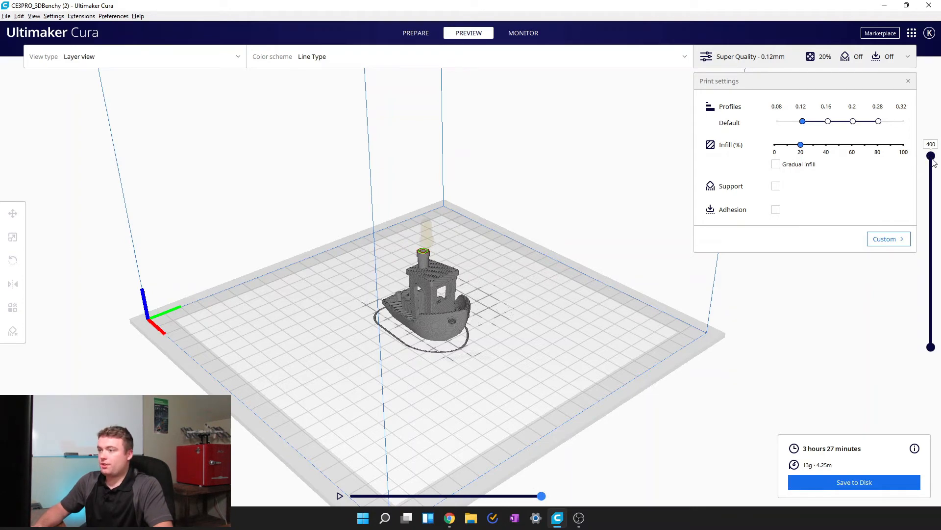
left_click_drag(933, 161, 934, 333)
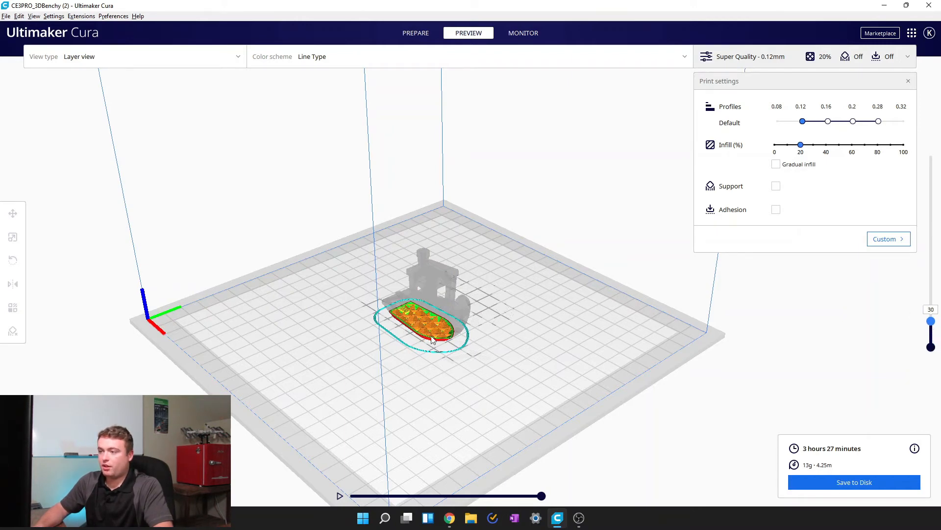
Step: Examine the infill pattern and the nozzle path inside the hull at layer 30 up close
scroll(431, 338, "up", 8)
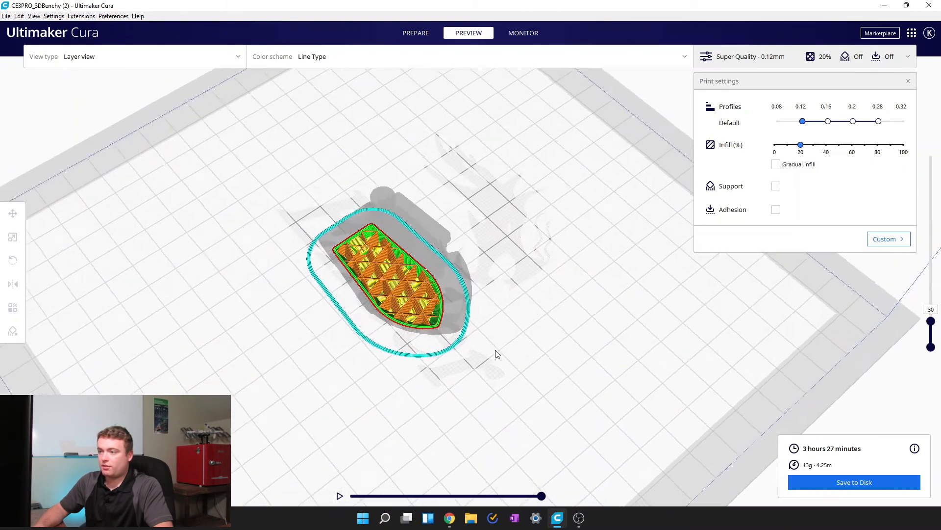
right_click_drag(497, 353, 393, 289)
scroll(389, 285, "up", 6)
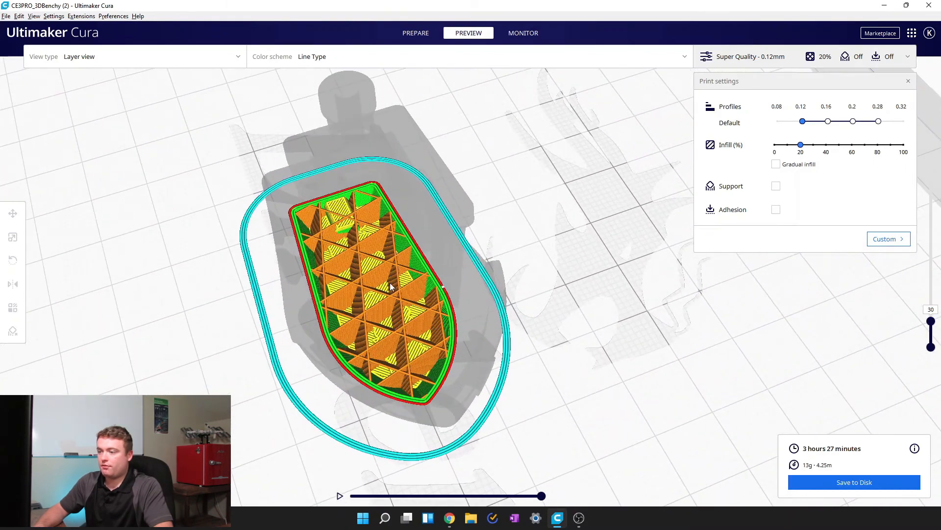
right_click_drag(501, 301, 556, 292)
left_click(419, 359)
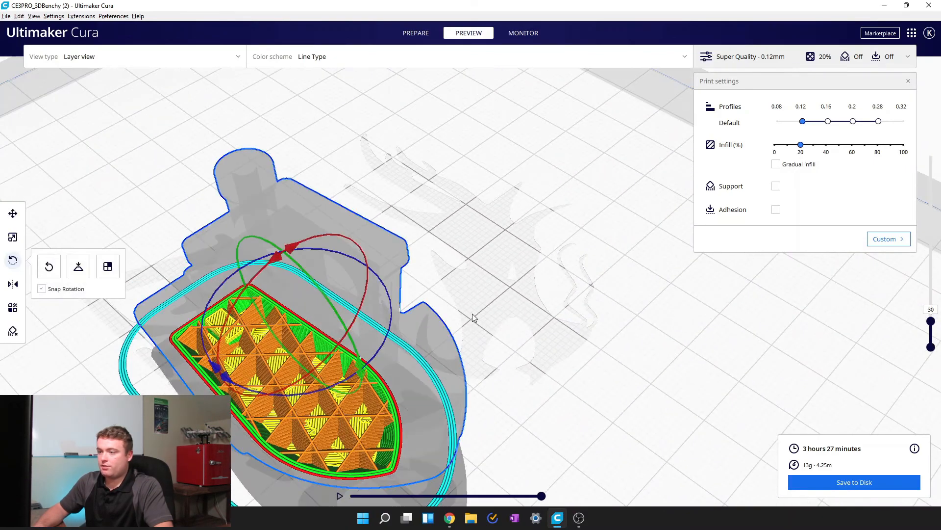
left_click(472, 307)
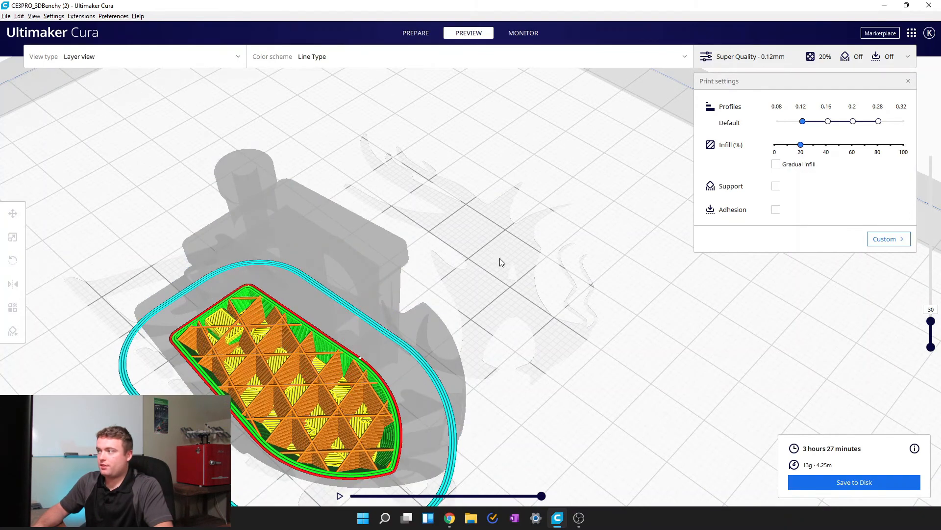
right_click_drag(500, 259, 659, 207)
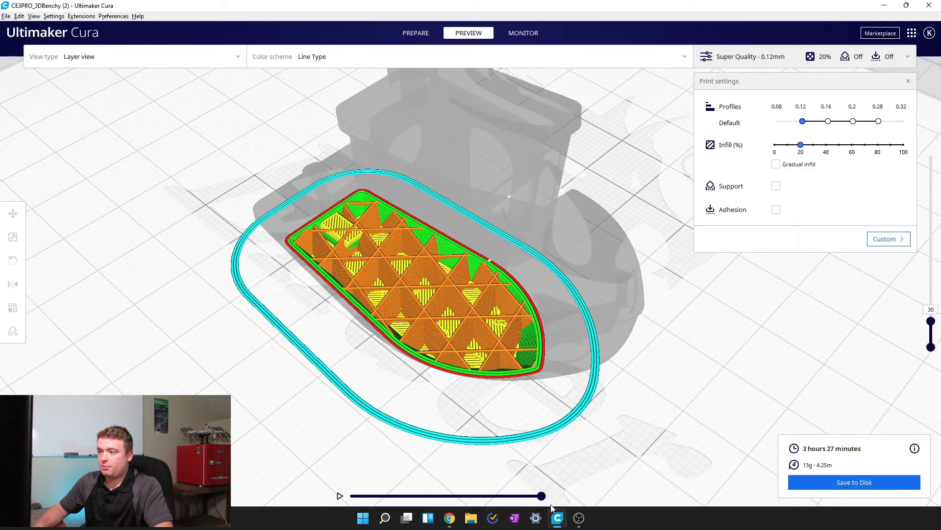
mouse_move(542, 497)
left_mouse_down()
mouse_move(434, 497)
mouse_move(542, 496)
left_mouse_up()
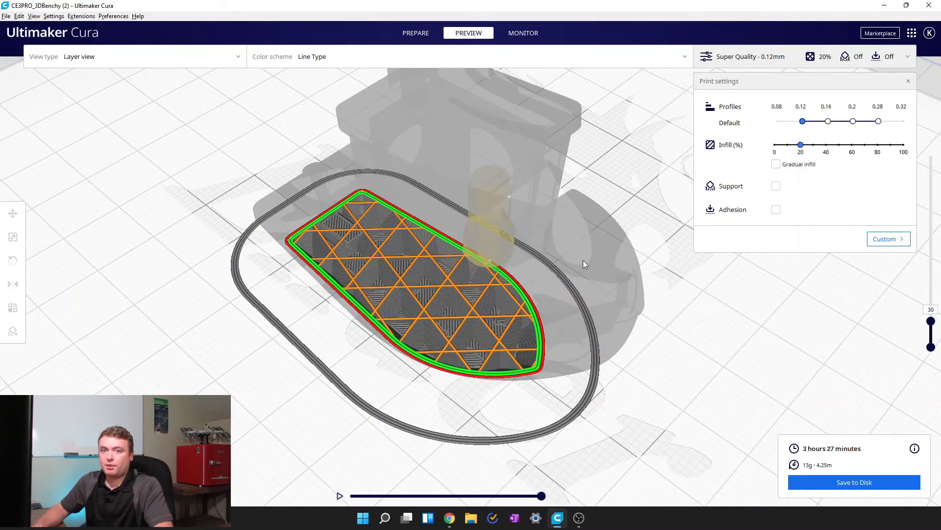
scroll(466, 248, "down", 6)
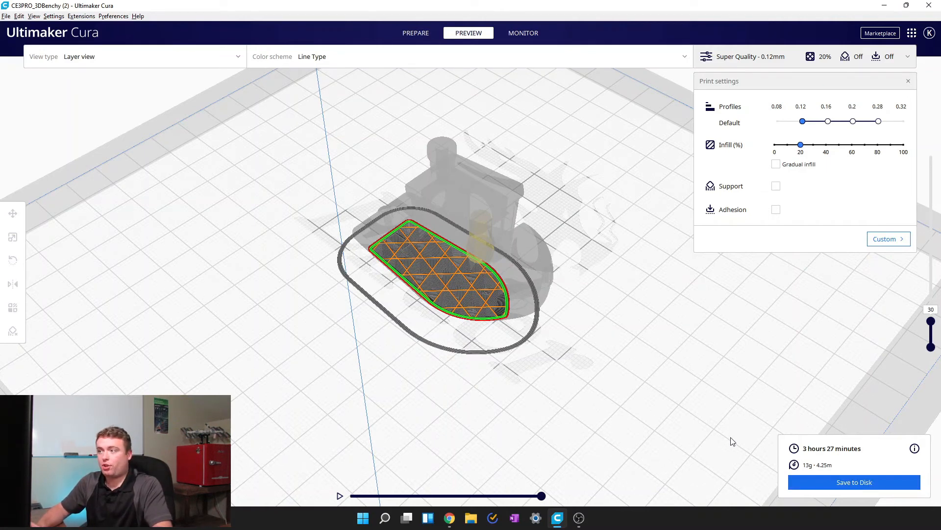
Step: Switch the print profile to 0.28 mm, Low Quality, enable gradual infill, and slice the model again
left_click(422, 32)
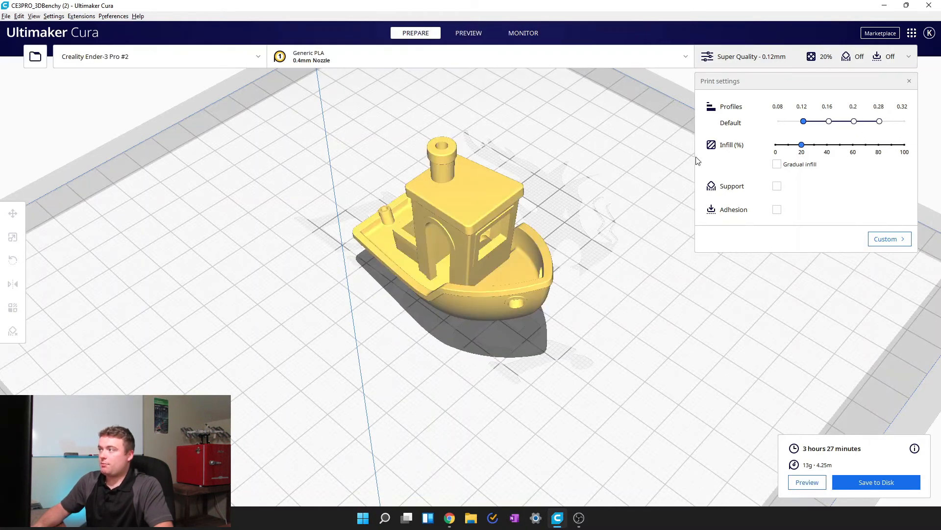
left_click(880, 121)
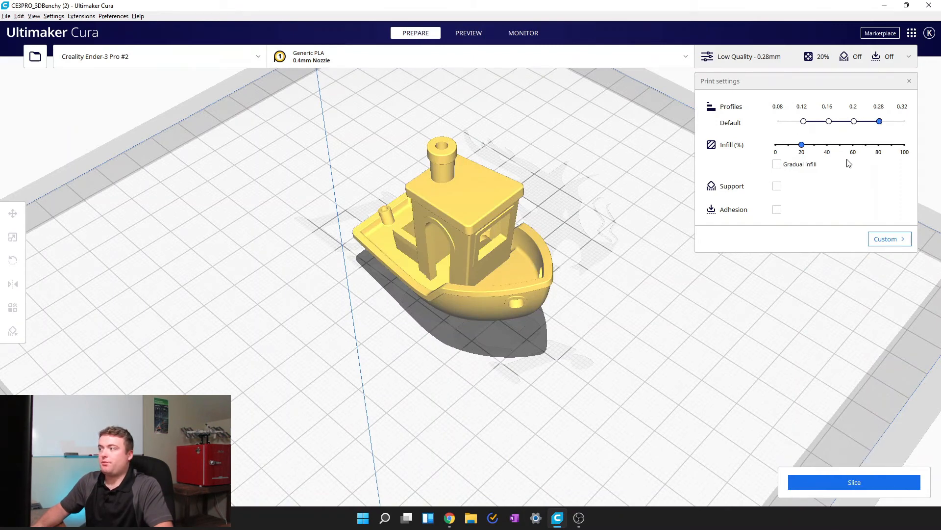
left_click(794, 166)
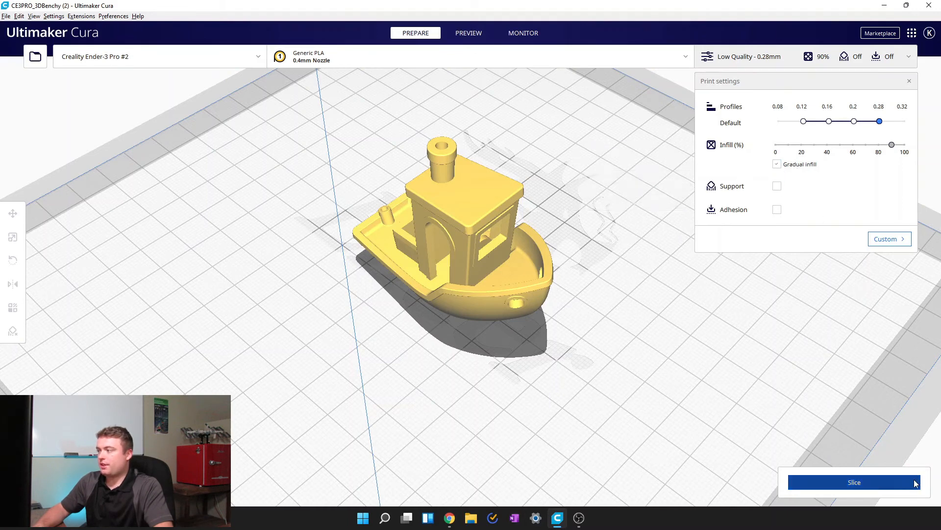
left_click(853, 487)
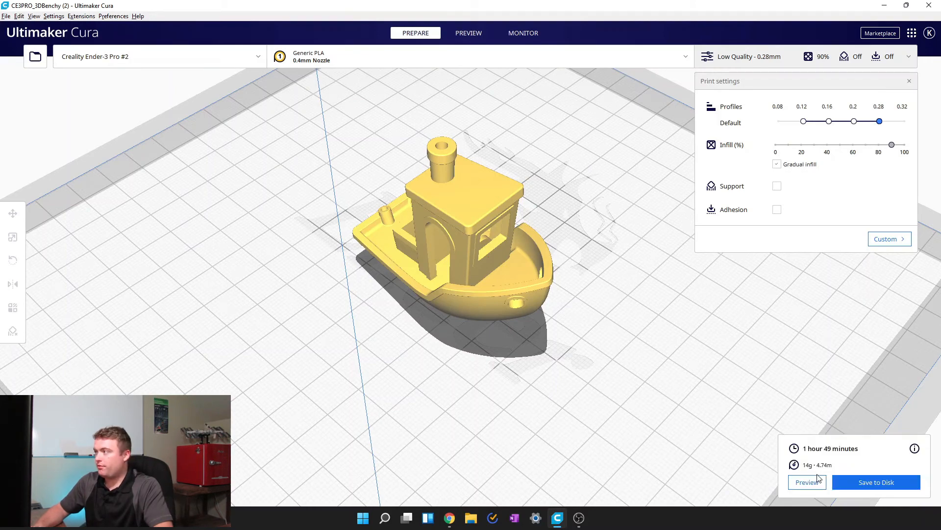
Step: Preview the gradual infill at layers 9 and 52, restore all 171 layers, and examine the hull's underside and overhangs
left_click(807, 482)
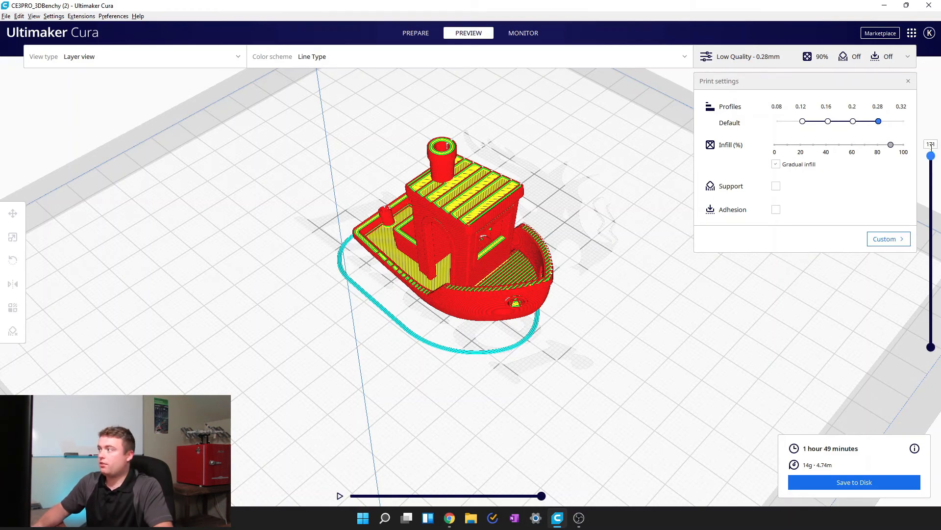
left_click_drag(933, 159, 924, 336)
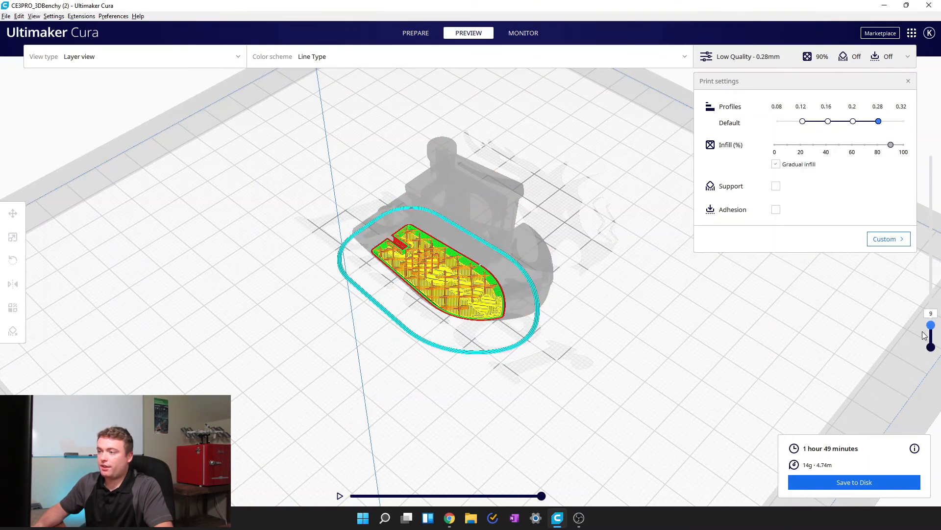
scroll(444, 288, "up", 3)
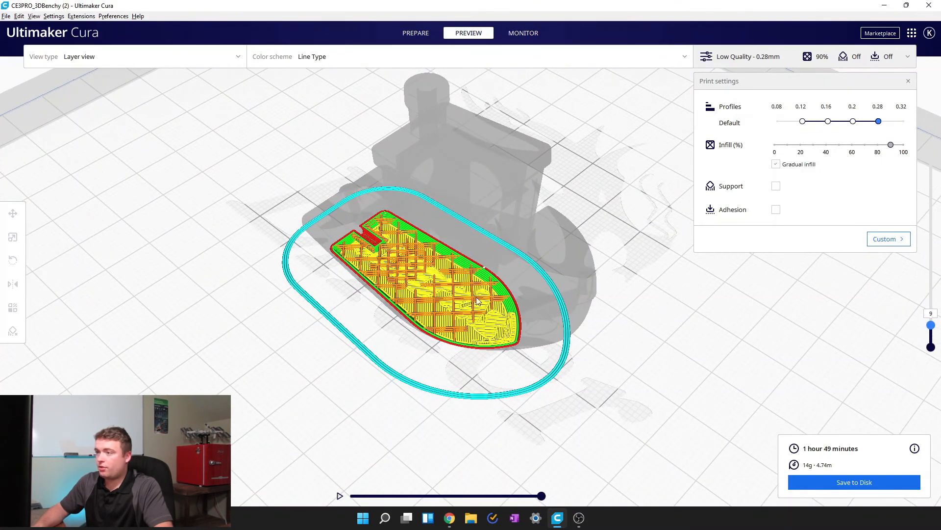
left_click_drag(935, 333, 935, 282)
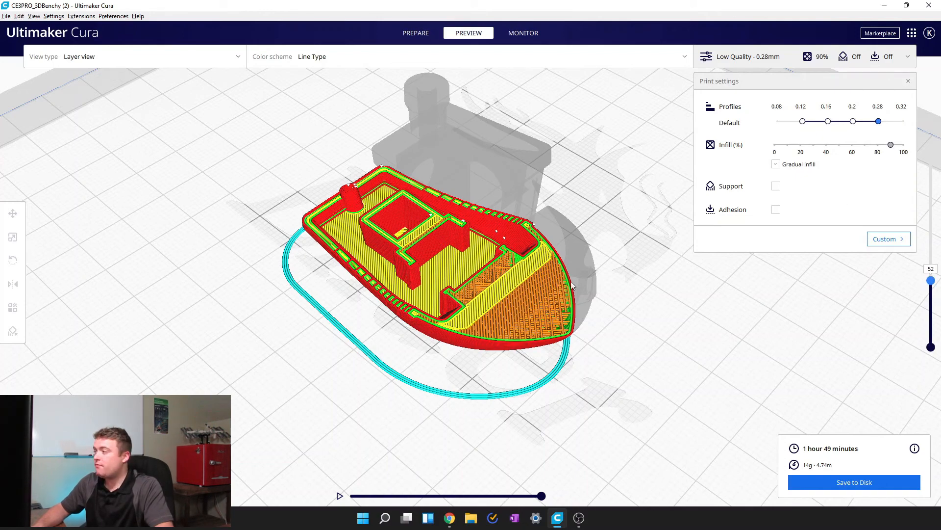
left_click_drag(935, 281, 937, 153)
right_click_drag(513, 325, 511, 357)
right_click_drag(298, 434, 544, 353)
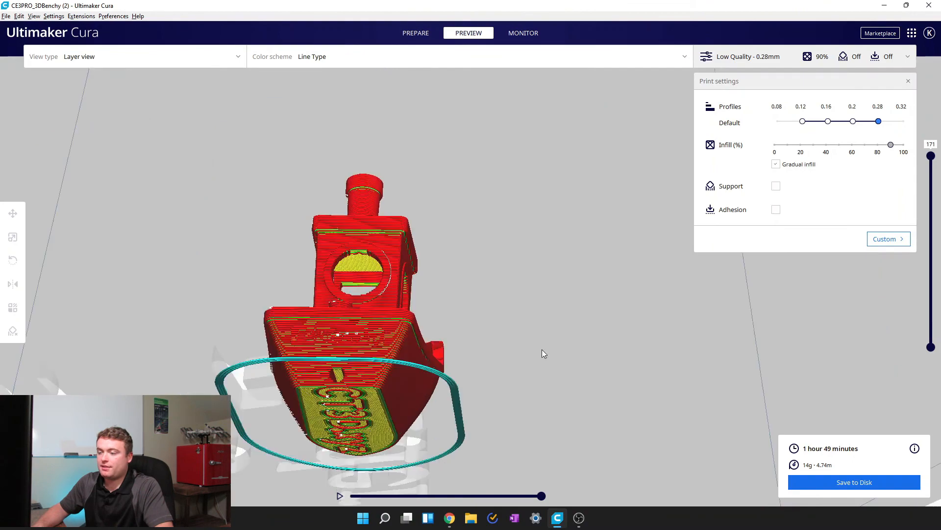
right_click_drag(322, 346, 369, 362)
right_click_drag(557, 264, 460, 306)
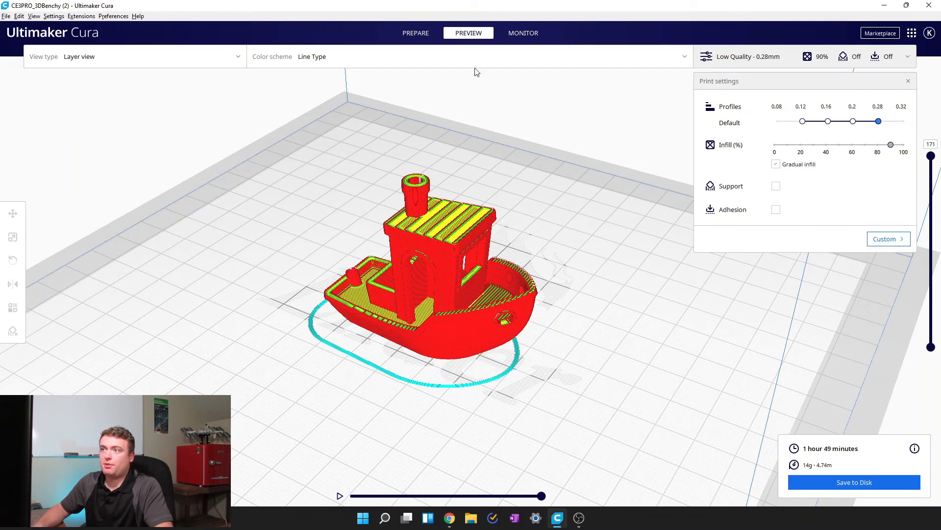
Step: Enable support generation for the 3DBenchy model and reslice it, checking the overhanging areas from below
left_click(417, 34)
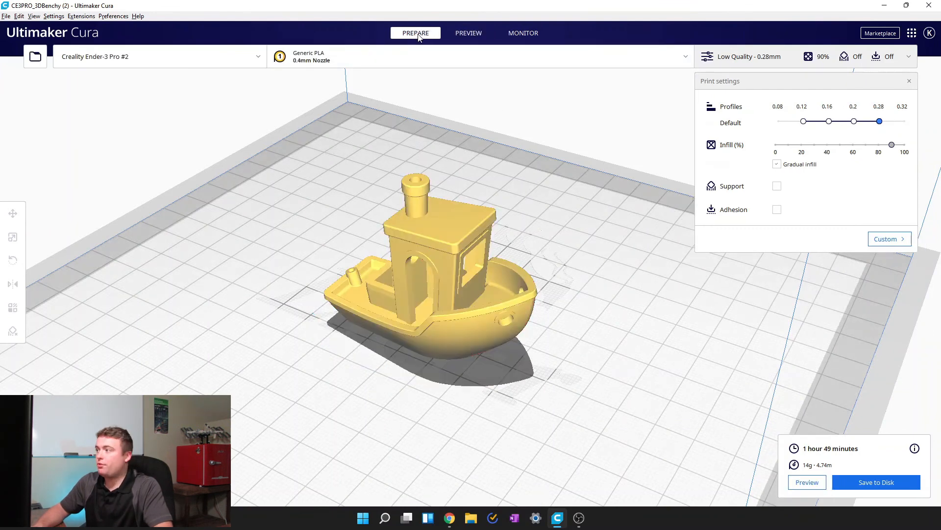
left_click(777, 187)
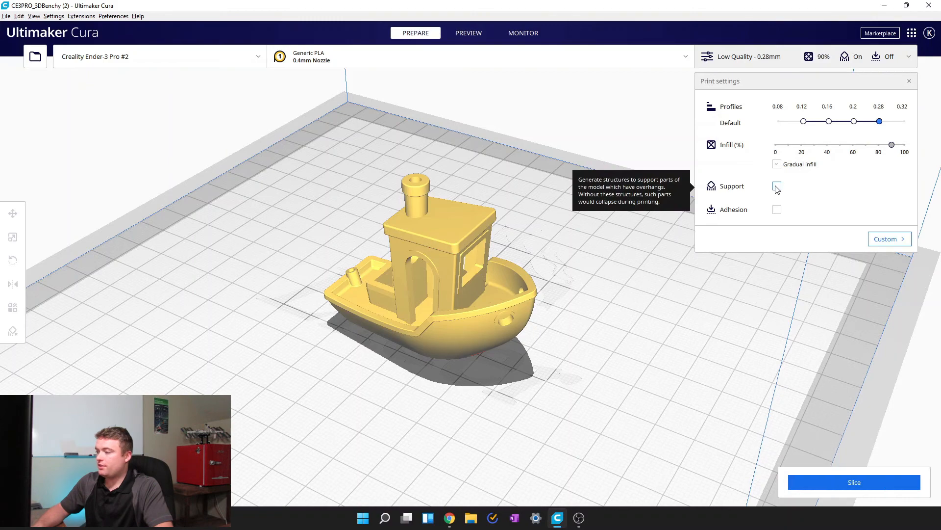
left_click(877, 484)
right_click_drag(496, 322, 462, 307)
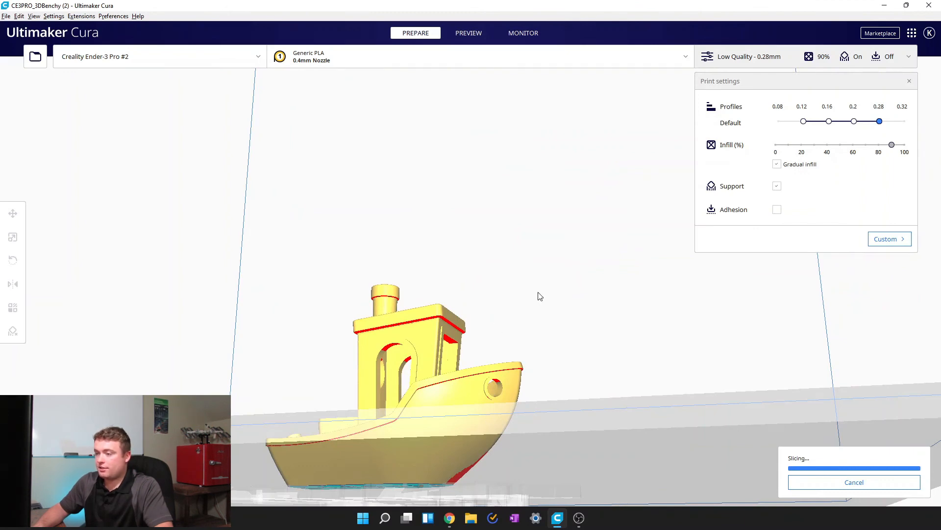
right_click_drag(554, 321, 457, 375)
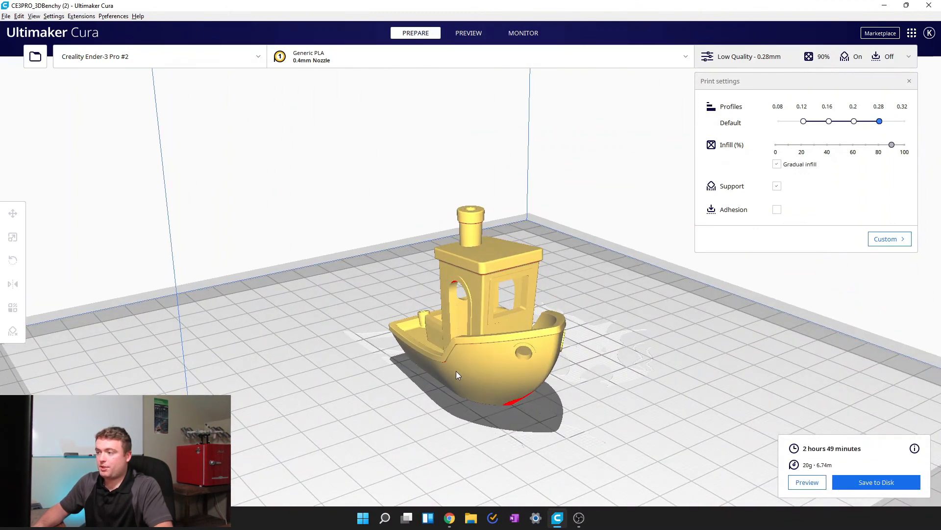
Step: Preview the resliced model with all layers shown and examine the supports around the hull and cabin
left_click(807, 482)
right_click_drag(515, 368, 635, 374)
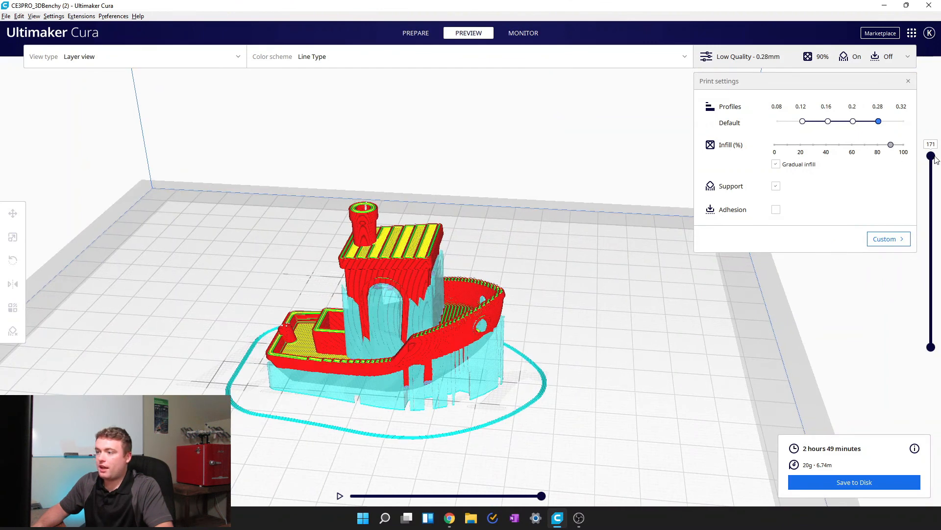
left_click_drag(935, 159, 927, 133)
right_click(915, 212)
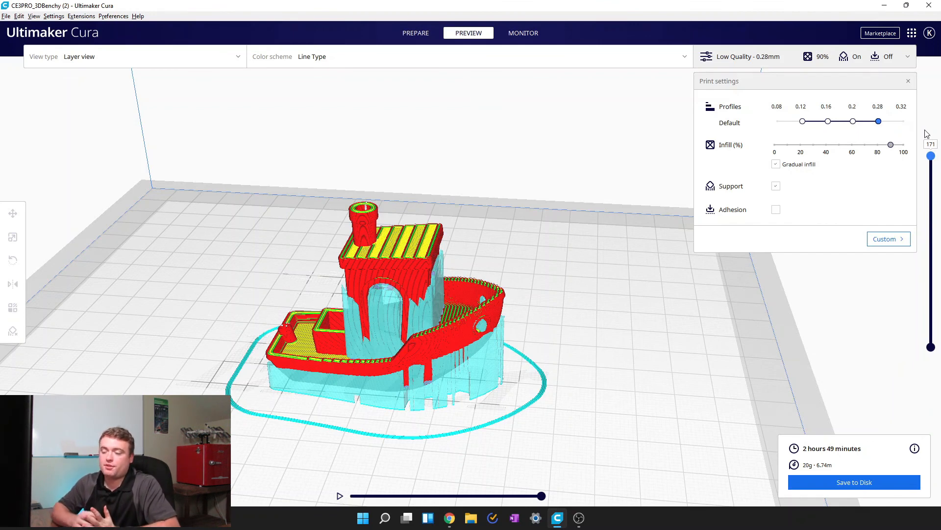
Step: Show the custom print settings and look through the travel, support and adhesion categories
left_click(891, 243)
scroll(836, 206, "down", 3)
scroll(855, 256, "up", 3)
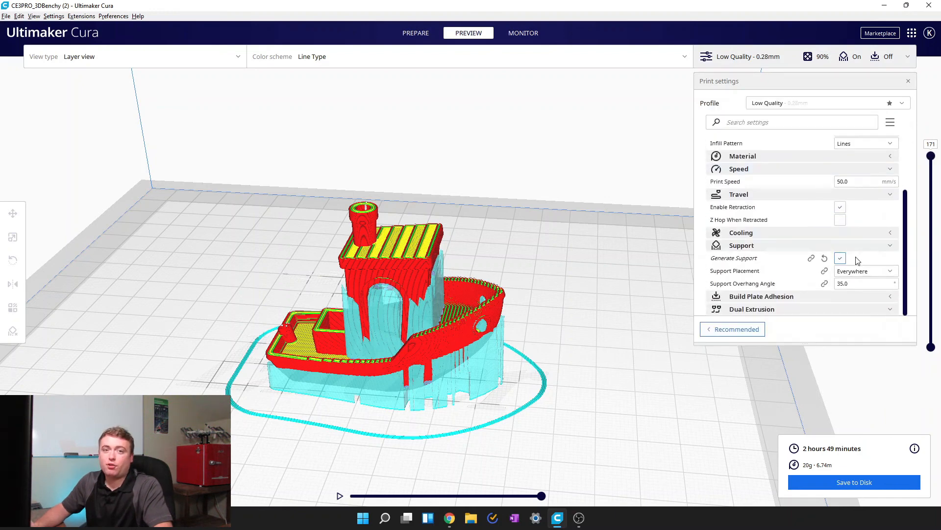